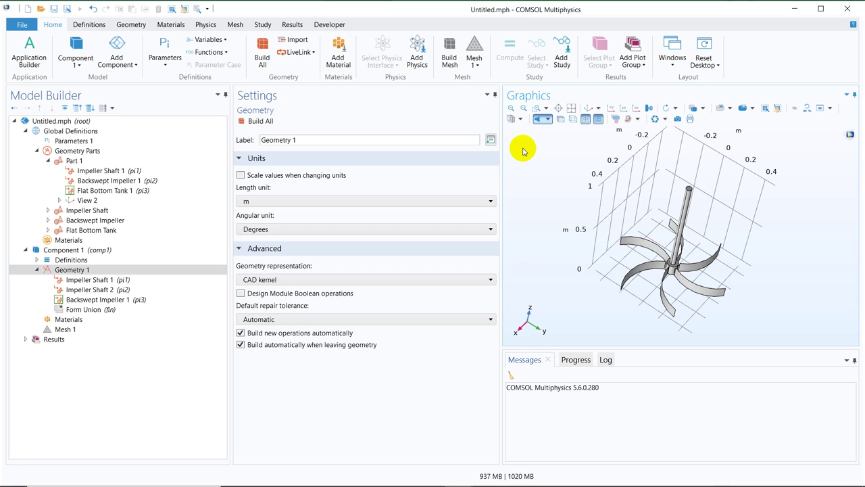
Orbit the finished impeller-and-shaft model to view it from the side and with the shaft upright.
{"action": "left_click_drag", "start_coordinate": [766, 214], "coordinate": [668, 235]}
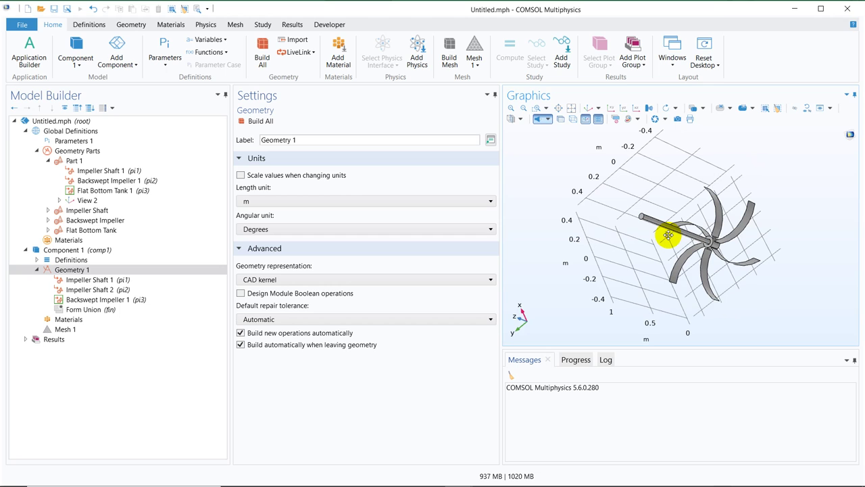
{"action": "left_click_drag", "start_coordinate": [667, 234], "coordinate": [740, 208]}
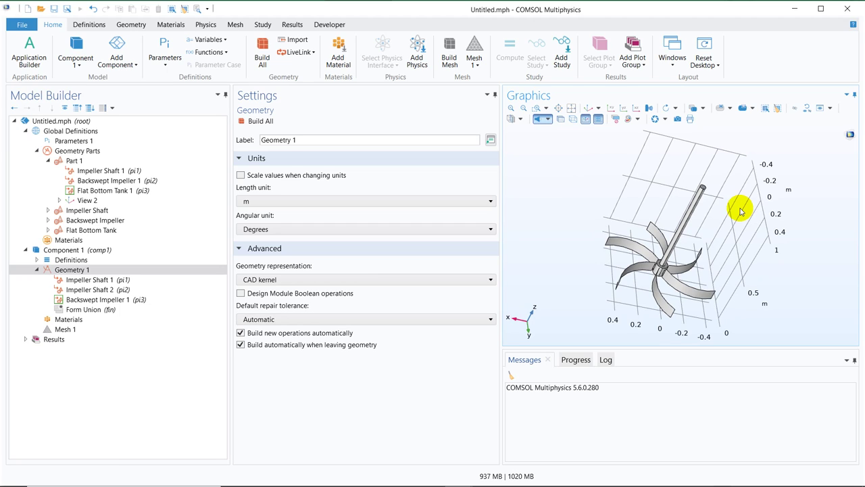
{"action": "left_click_drag", "start_coordinate": [740, 212], "coordinate": [721, 214]}
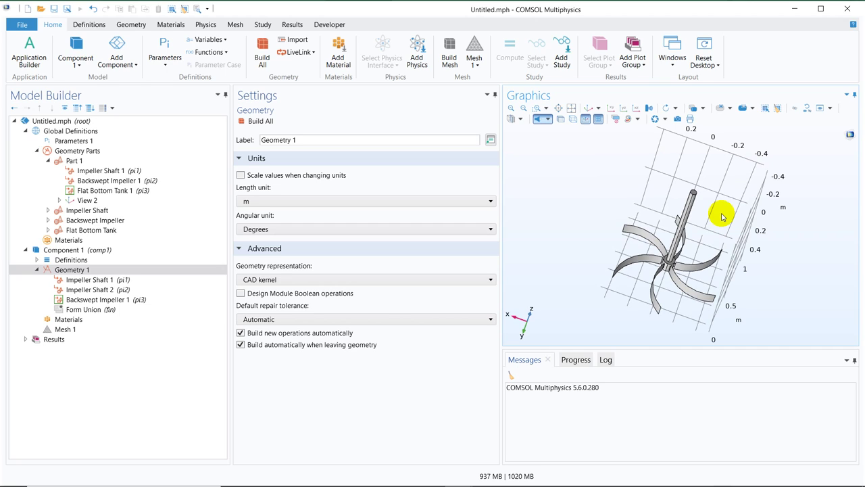
Start a blank 3D model with no physics, without saving the previous Untitled.mph.
{"action": "left_click", "coordinate": [29, 25]}
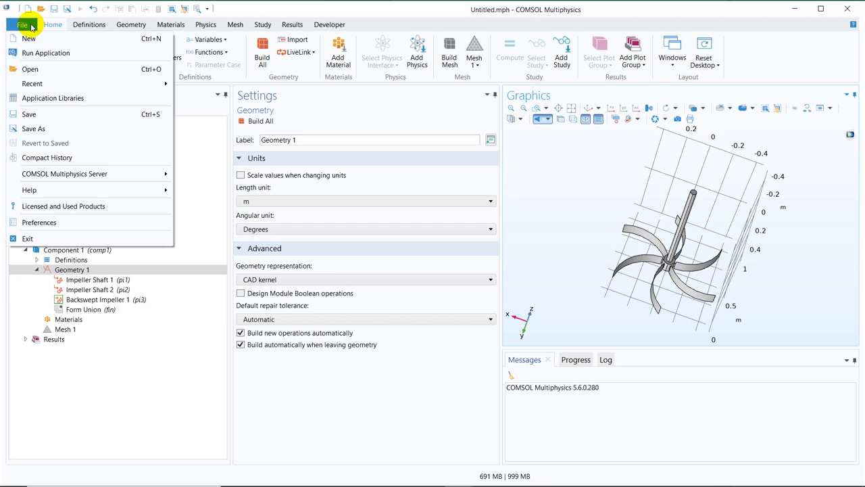
{"action": "left_click", "coordinate": [39, 38]}
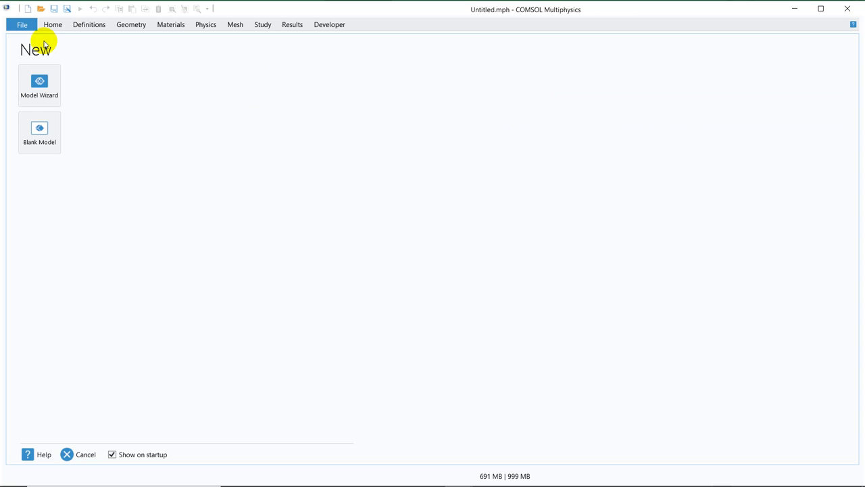
{"action": "left_click", "coordinate": [40, 82]}
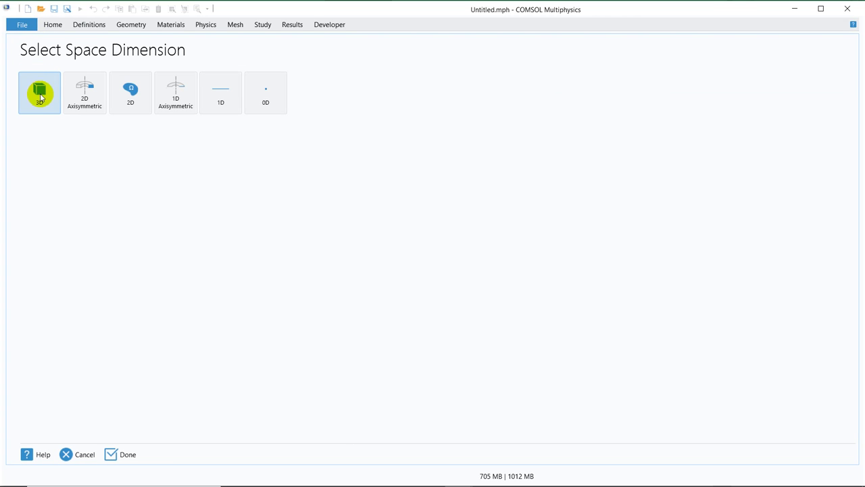
{"action": "left_click", "coordinate": [39, 91]}
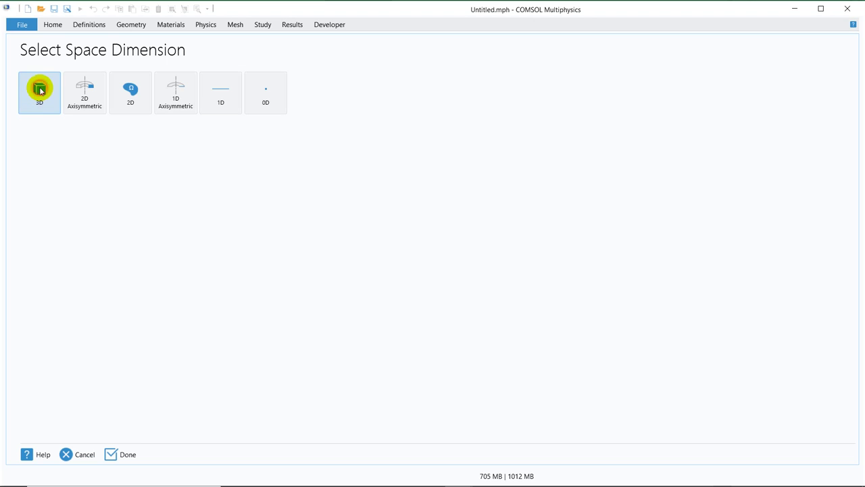
{"action": "left_click", "coordinate": [128, 454]}
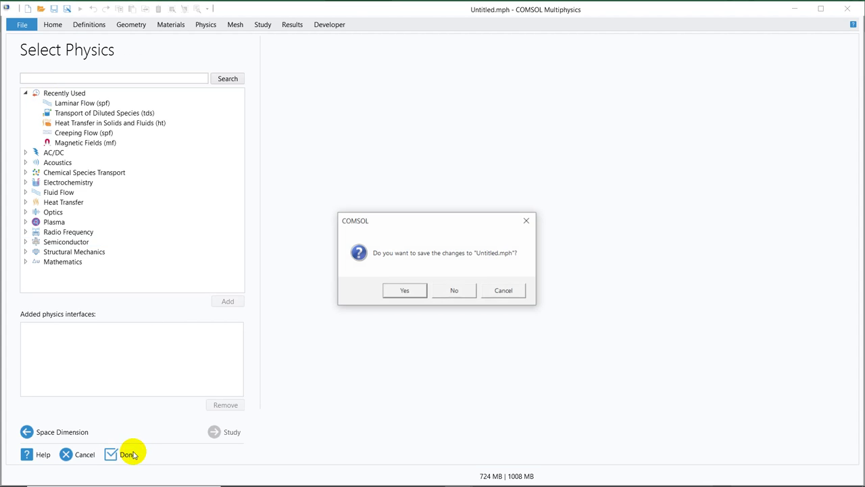
{"action": "left_click", "coordinate": [454, 292]}
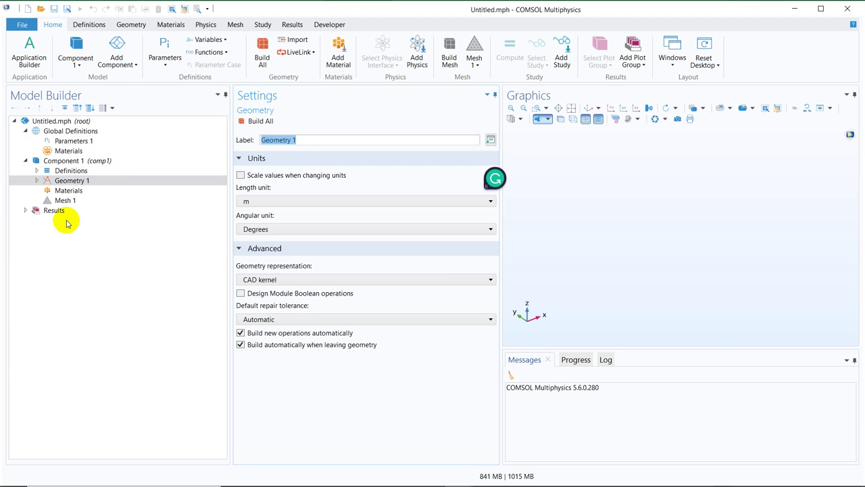
{"action": "left_click", "coordinate": [65, 123]}
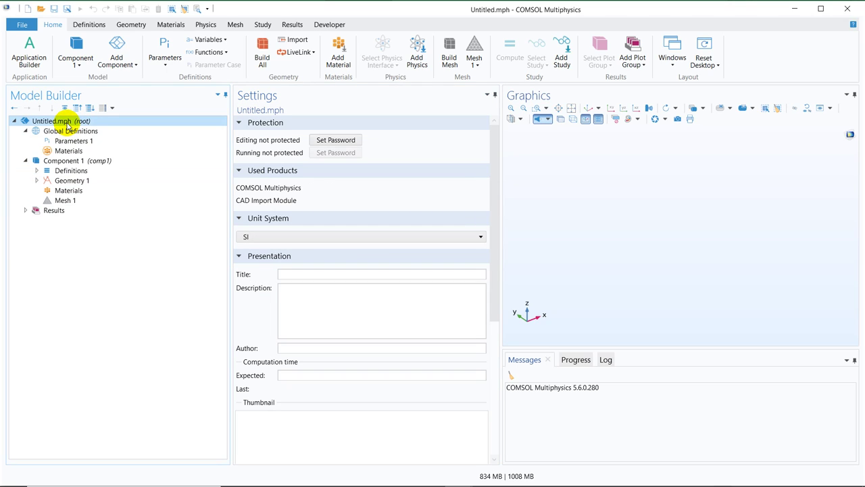
{"action": "right_click", "coordinate": [67, 125]}
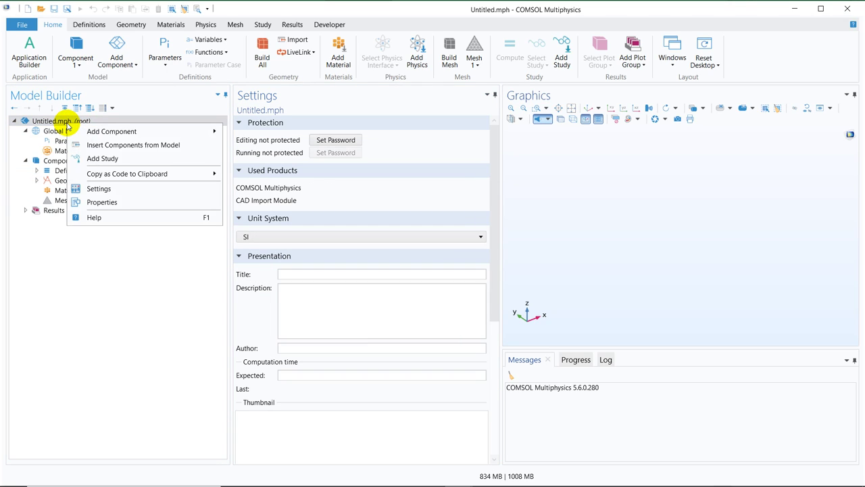
{"action": "left_click", "coordinate": [97, 309]}
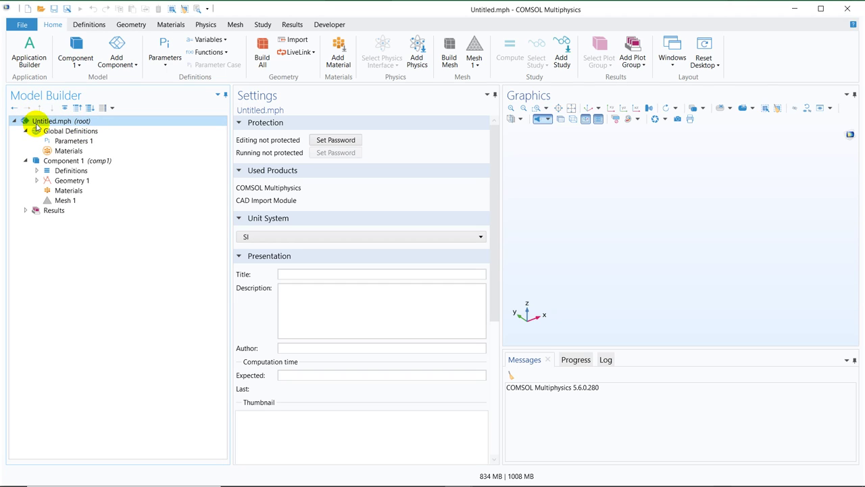
{"action": "left_click", "coordinate": [92, 131]}
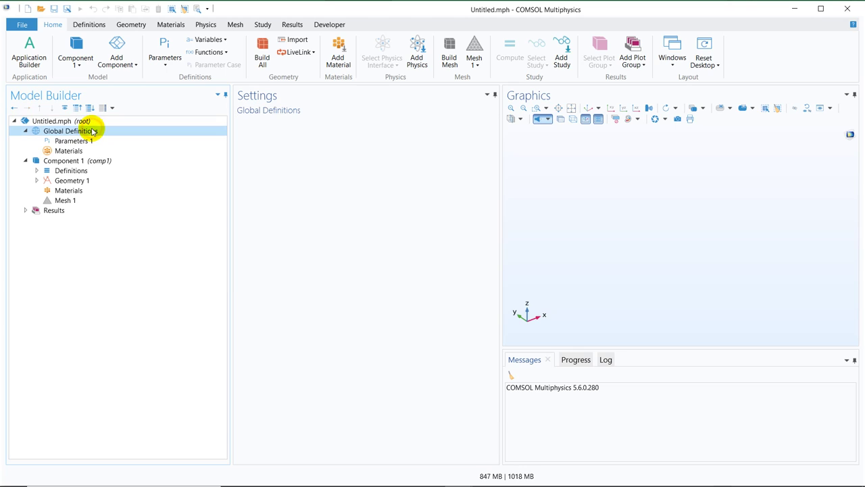
{"action": "left_click", "coordinate": [85, 162]}
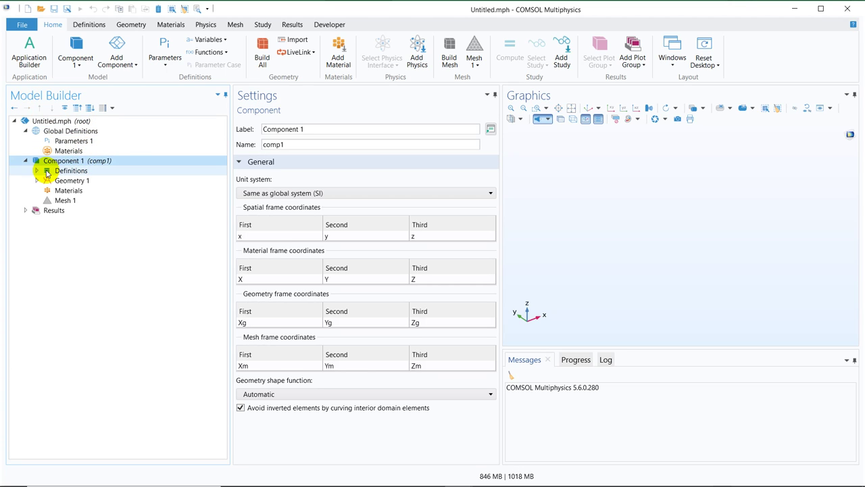
{"action": "left_click", "coordinate": [44, 170]}
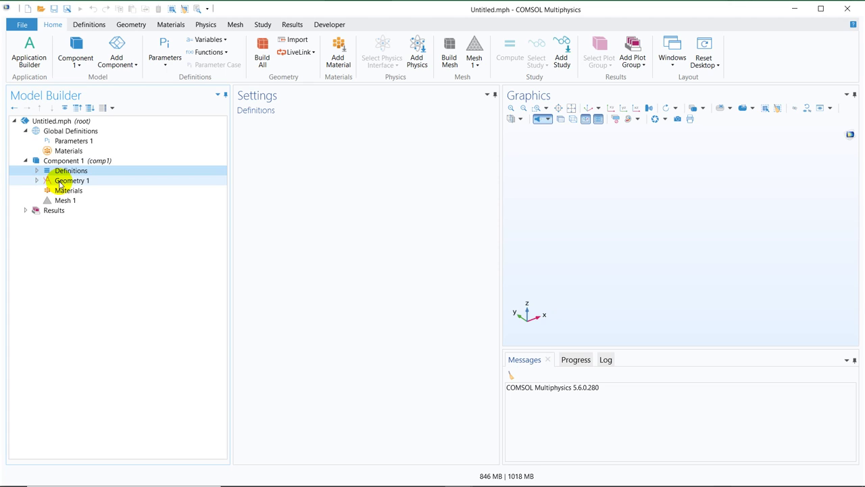
{"action": "left_click", "coordinate": [59, 183]}
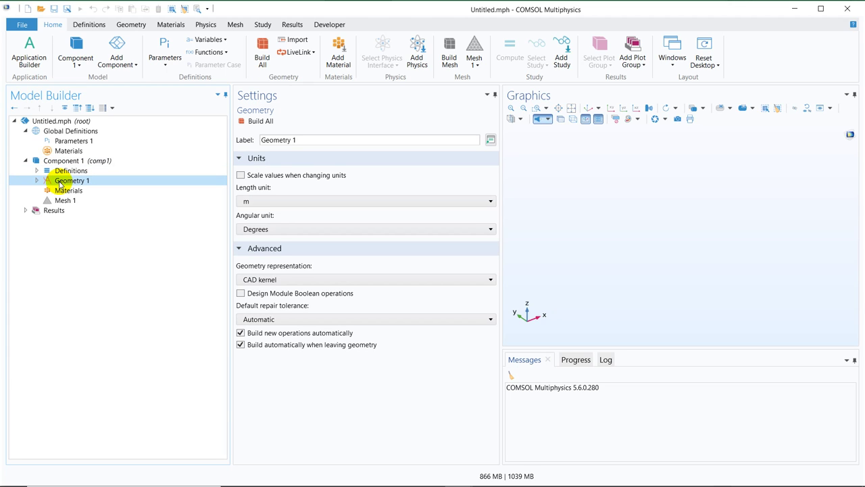
{"action": "left_click", "coordinate": [70, 132]}
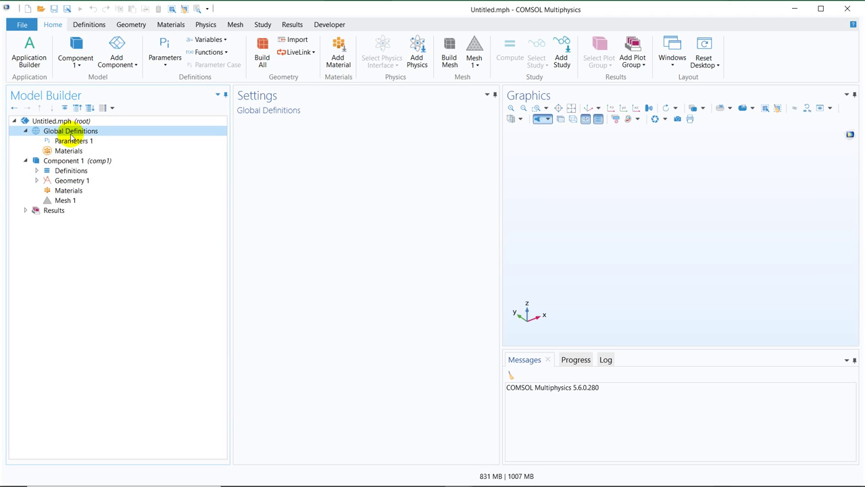
{"action": "left_click", "coordinate": [72, 141]}
{"action": "left_click", "coordinate": [70, 152]}
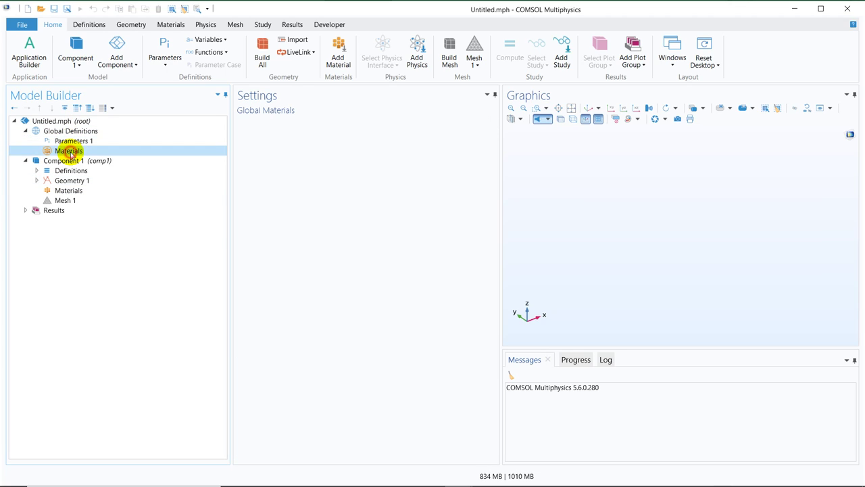
{"action": "left_click", "coordinate": [78, 132]}
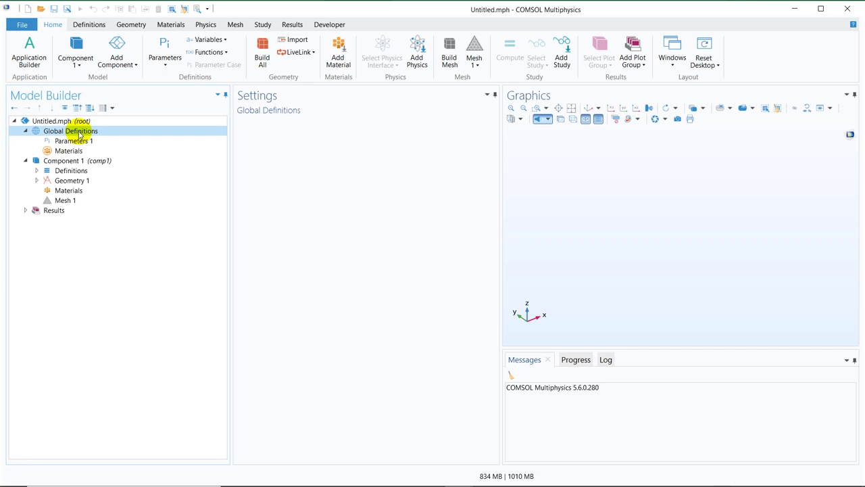
Open the Part Libraries from the Global Definitions Geometry Parts menu.
{"action": "right_click", "coordinate": [79, 134]}
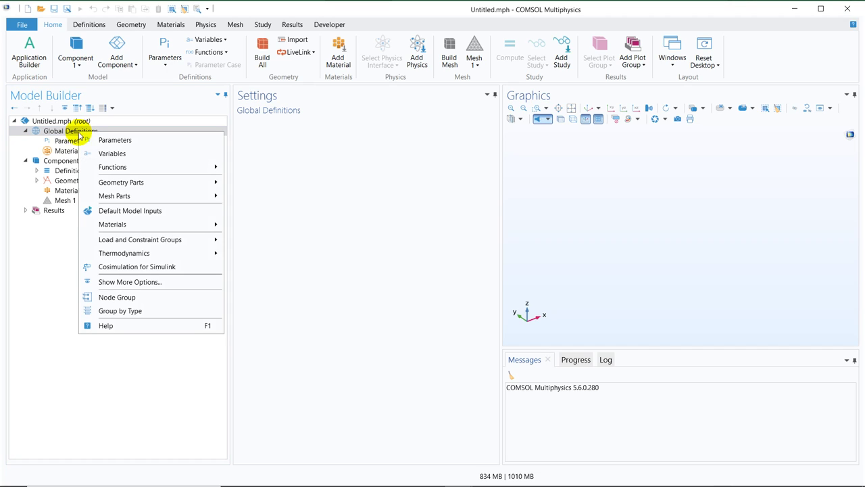
{"action": "mouse_move", "coordinate": [114, 182]}
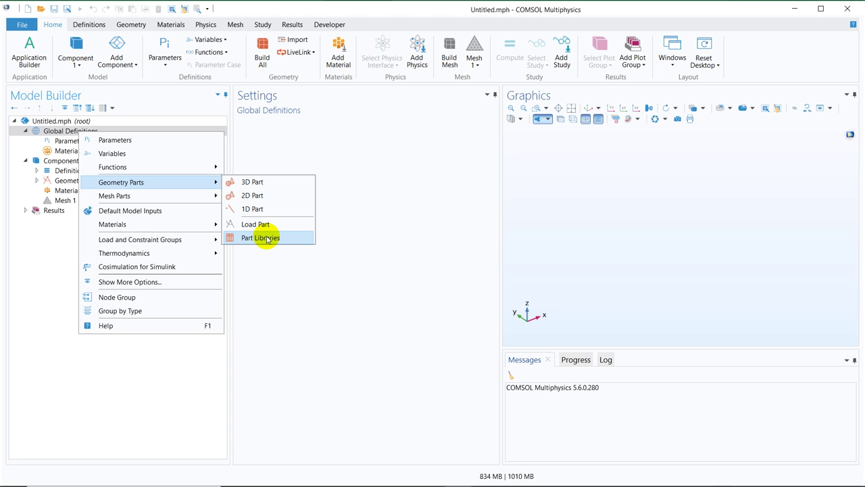
{"action": "left_click", "coordinate": [267, 237]}
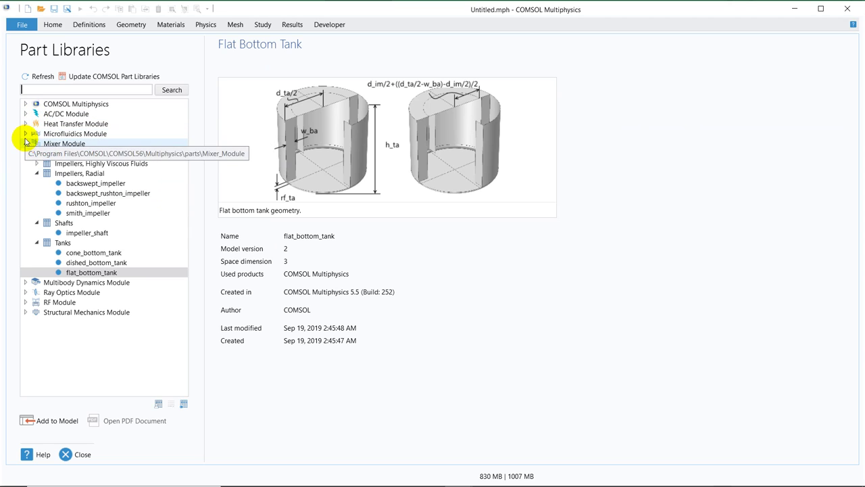
Add the backswept_impeller part from Mixer Module > Impellers, Radial to the model.
{"action": "left_click", "coordinate": [25, 141]}
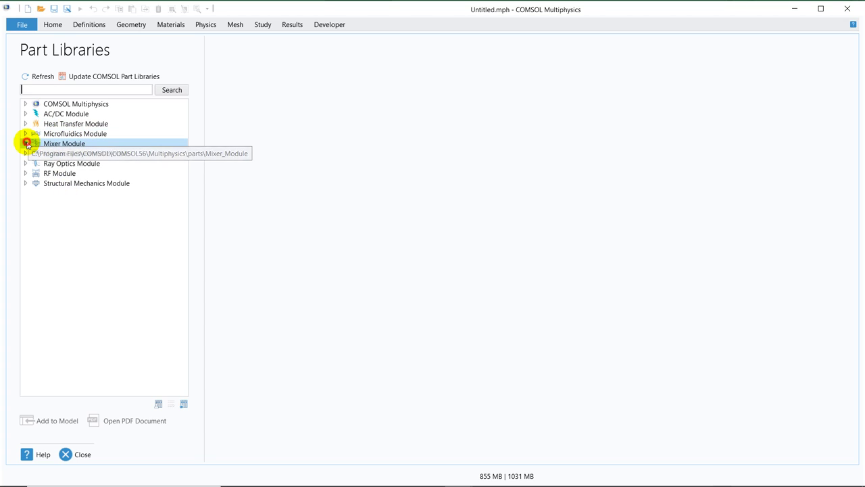
{"action": "left_click", "coordinate": [25, 143]}
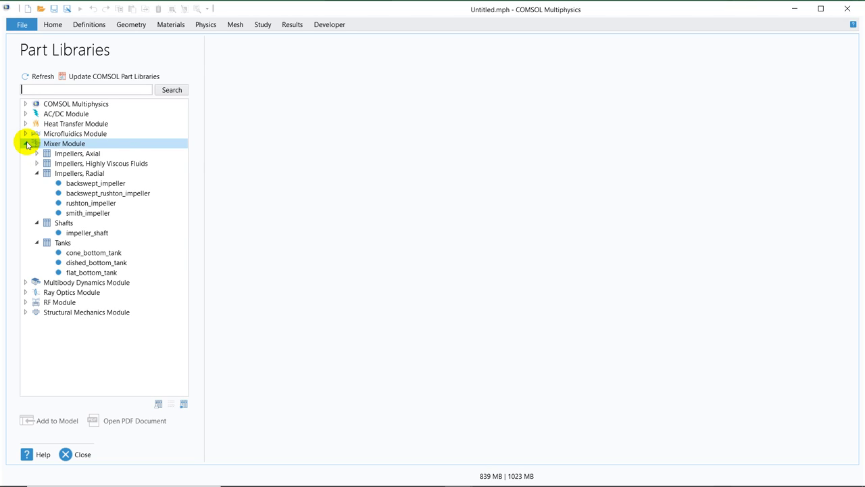
{"action": "left_click", "coordinate": [37, 154]}
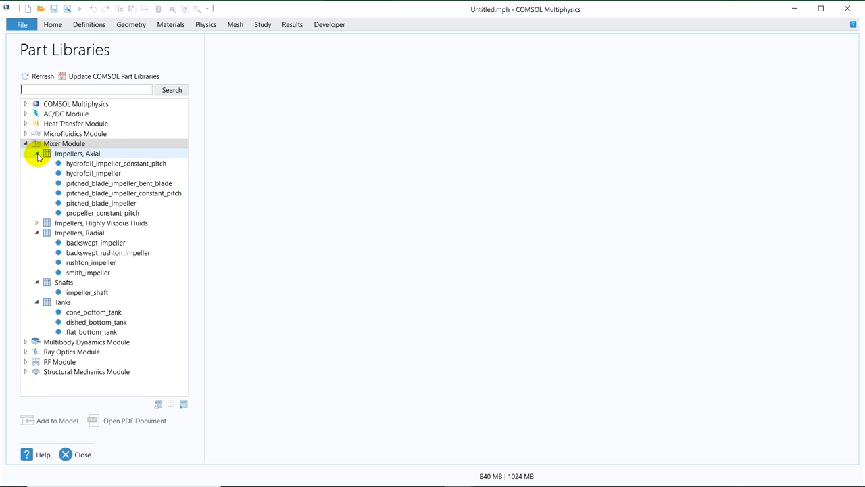
{"action": "double_click", "coordinate": [95, 242]}
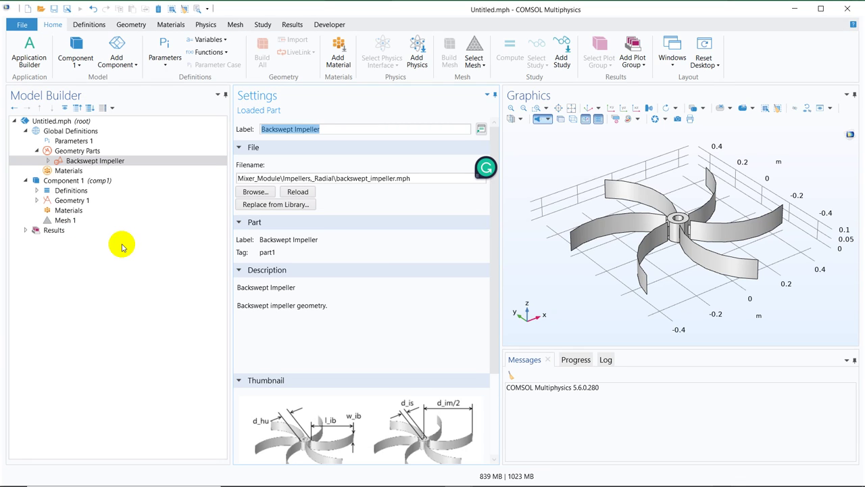
Orbit the Backswept Impeller part to a top-down view of its curved blades.
{"action": "left_click_drag", "start_coordinate": [749, 177], "coordinate": [736, 207]}
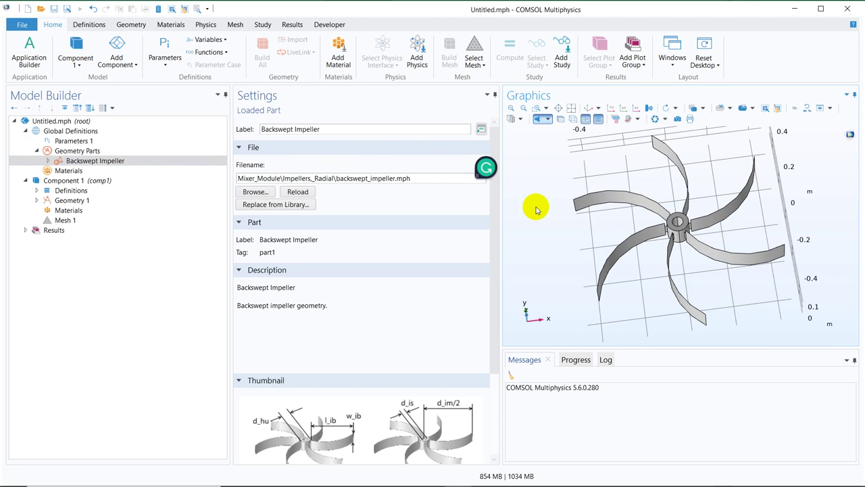
{"action": "mouse_move", "coordinate": [736, 230]}
{"action": "left_mouse_down"}
{"action": "mouse_move", "coordinate": [728, 264]}
{"action": "mouse_move", "coordinate": [747, 225]}
{"action": "left_mouse_up"}
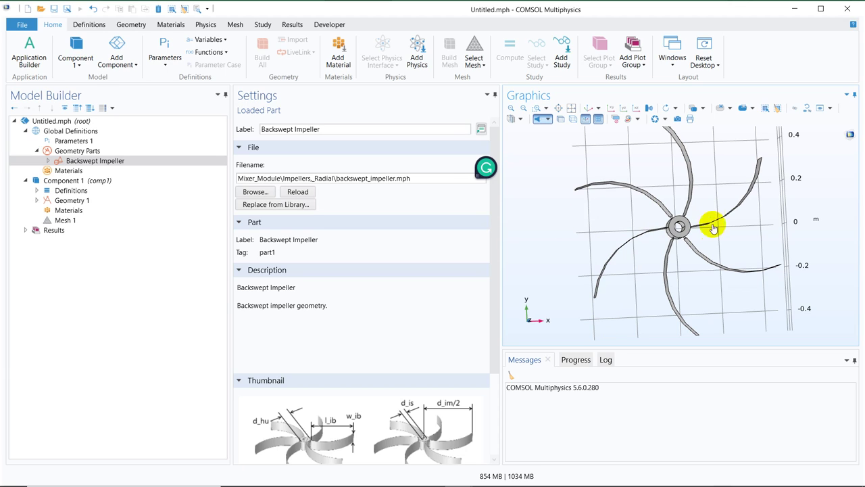
{"action": "left_click_drag", "start_coordinate": [712, 232], "coordinate": [705, 209]}
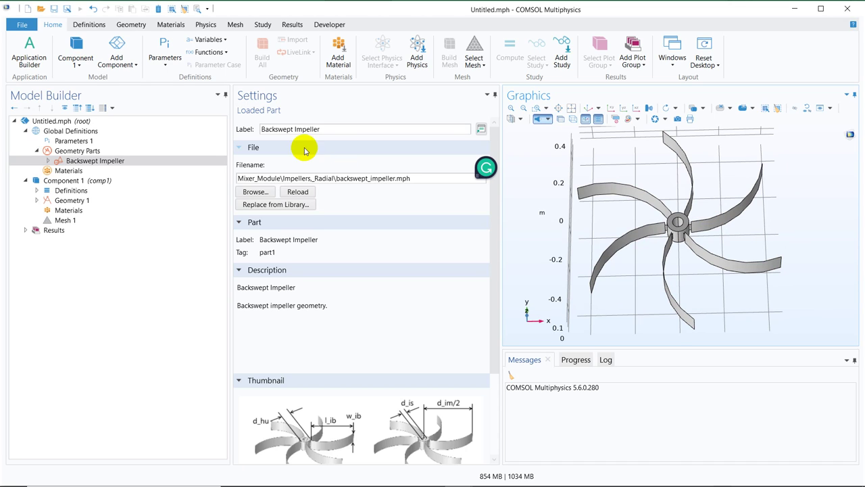
Add the impeller_shaft part from Mixer Module > Shafts to Geometry Parts.
{"action": "left_click", "coordinate": [110, 150]}
{"action": "right_click", "coordinate": [110, 150]}
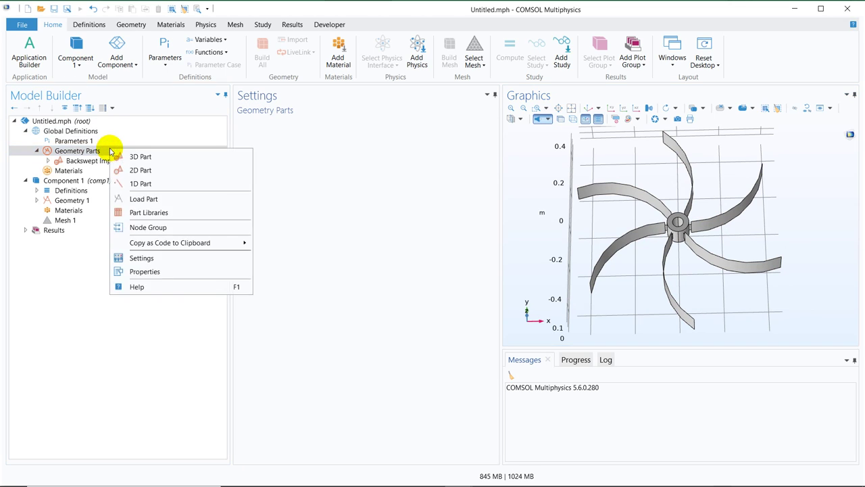
{"action": "left_click", "coordinate": [169, 213]}
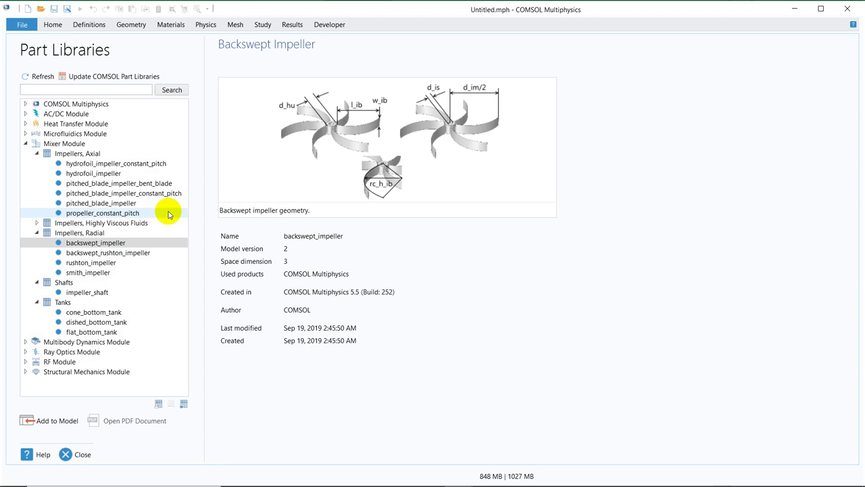
{"action": "left_click", "coordinate": [98, 294]}
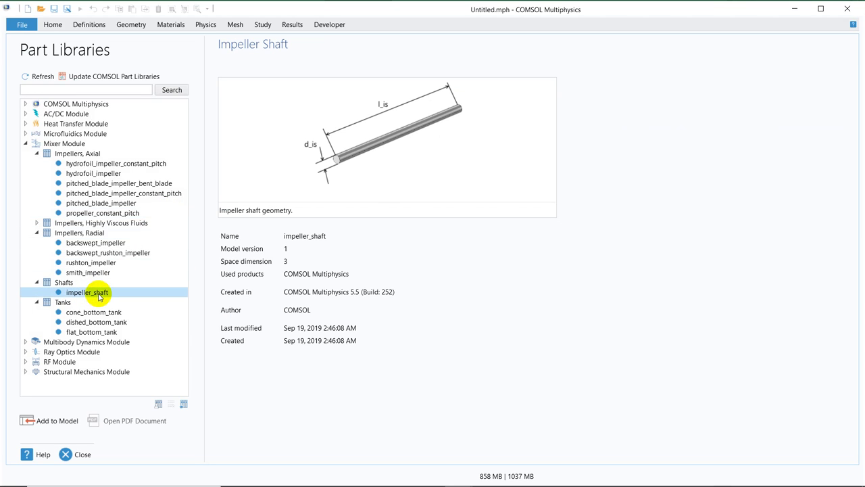
{"action": "double_click", "coordinate": [119, 295]}
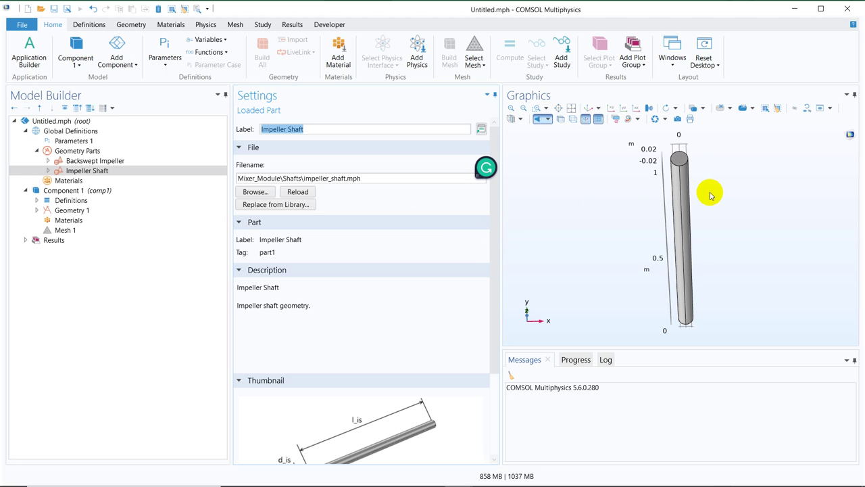
{"action": "mouse_move", "coordinate": [709, 195]}
{"action": "left_mouse_down"}
{"action": "mouse_move", "coordinate": [702, 249]}
{"action": "mouse_move", "coordinate": [719, 190]}
{"action": "mouse_move", "coordinate": [703, 187]}
{"action": "mouse_move", "coordinate": [706, 197]}
{"action": "left_mouse_up"}
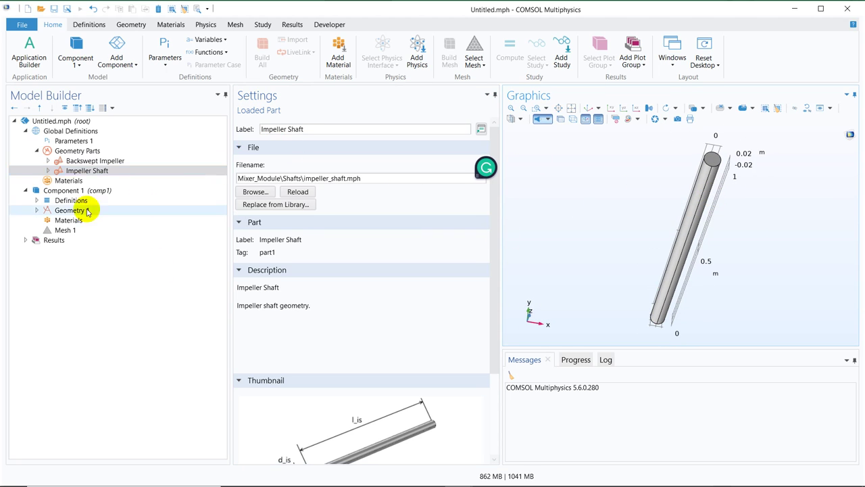
Review the Impeller Shaft and Backswept Impeller part settings.
{"action": "left_click", "coordinate": [78, 152]}
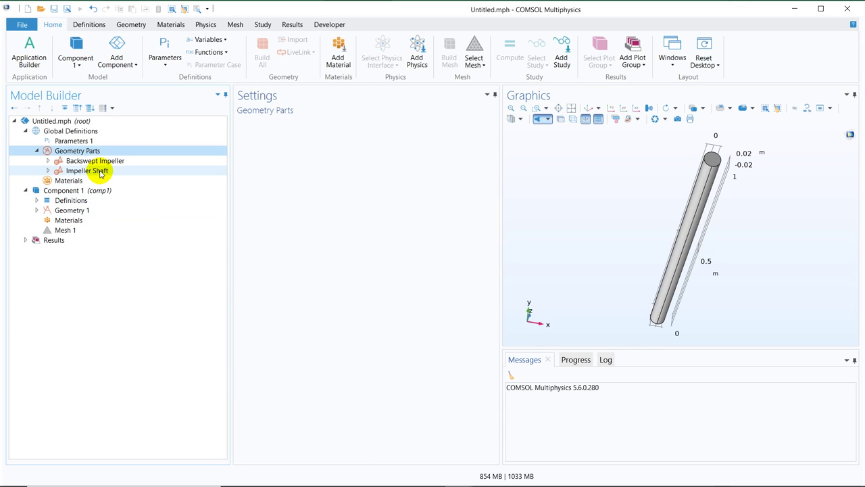
{"action": "left_click", "coordinate": [98, 172]}
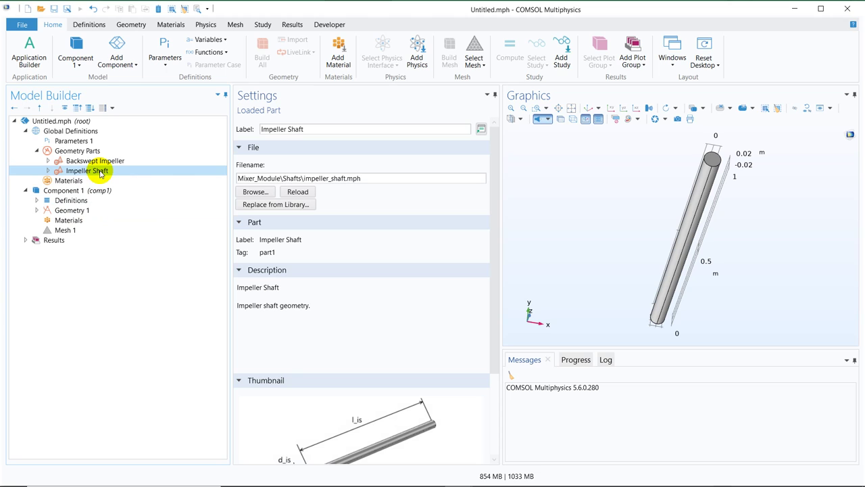
{"action": "left_click", "coordinate": [99, 162]}
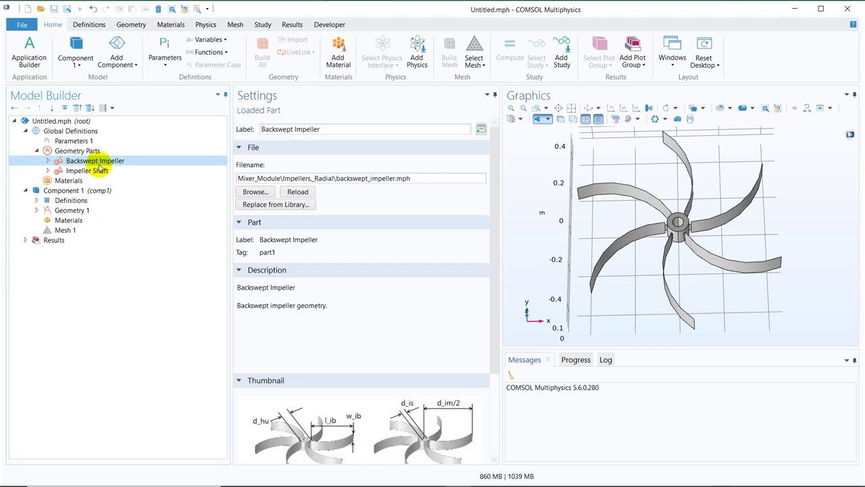
{"action": "left_click", "coordinate": [100, 171]}
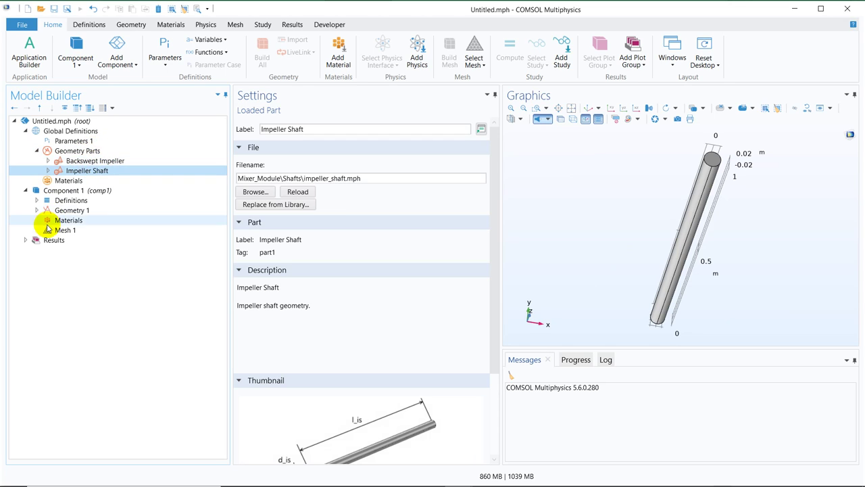
Insert a Backswept Impeller 1 instance into Geometry 1 and build its six blades.
{"action": "left_click", "coordinate": [73, 211]}
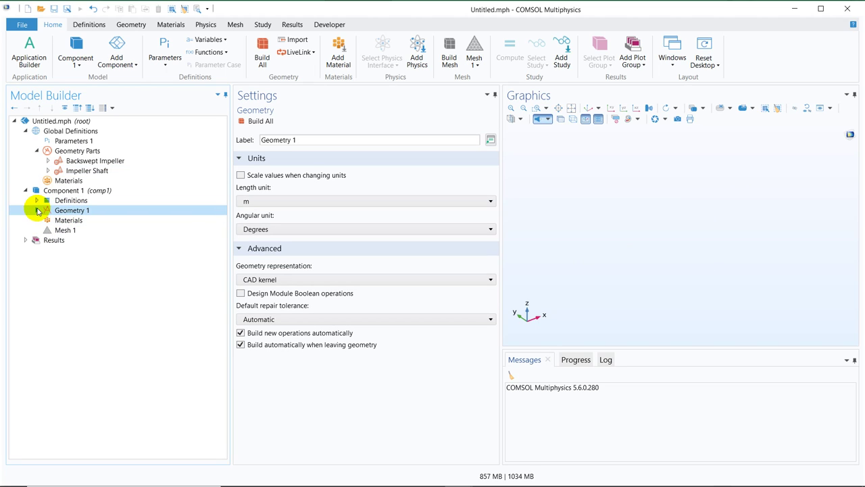
{"action": "left_click", "coordinate": [37, 210]}
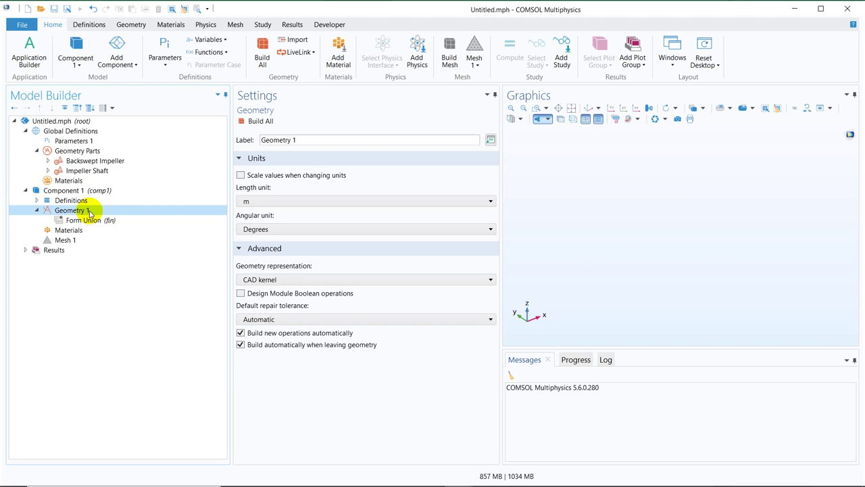
{"action": "right_click", "coordinate": [89, 211]}
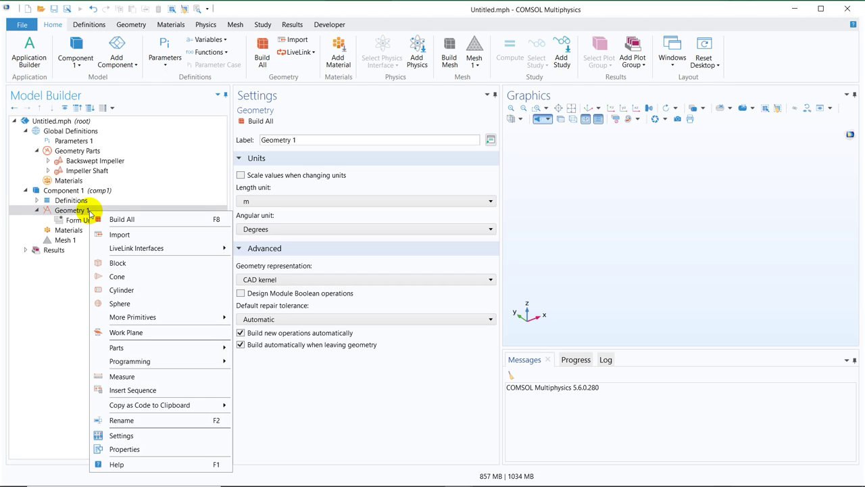
{"action": "mouse_move", "coordinate": [210, 352]}
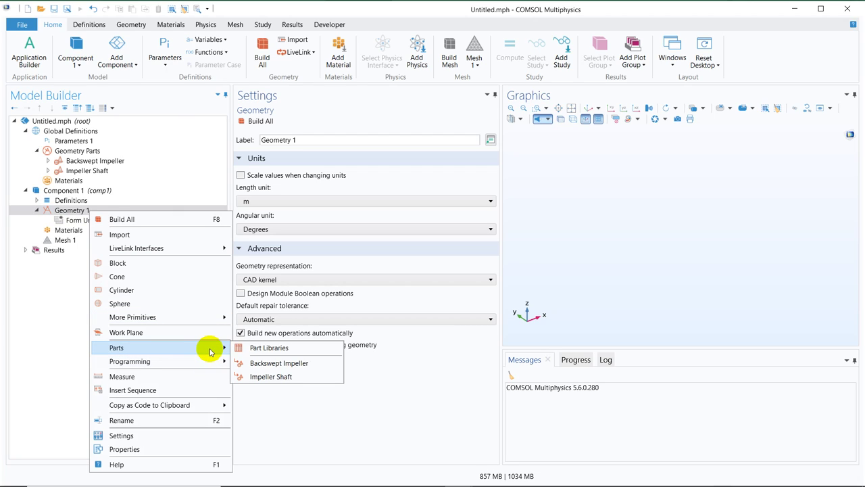
{"action": "left_click", "coordinate": [283, 365]}
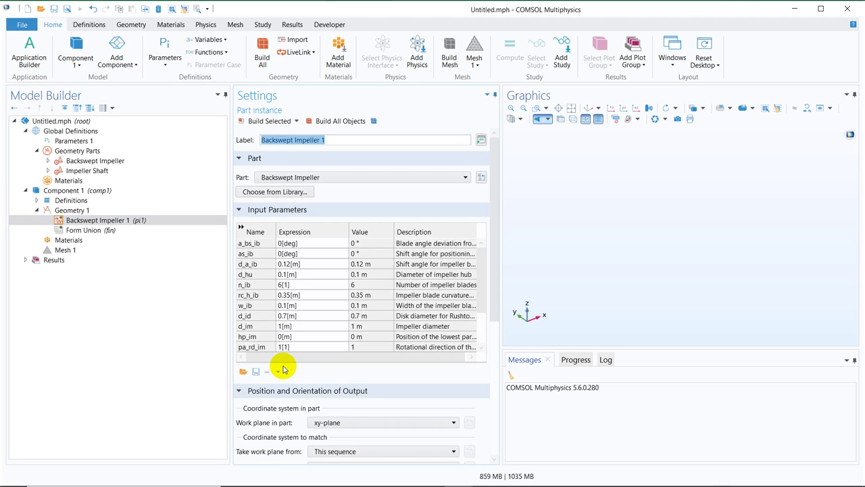
{"action": "left_click", "coordinate": [273, 121]}
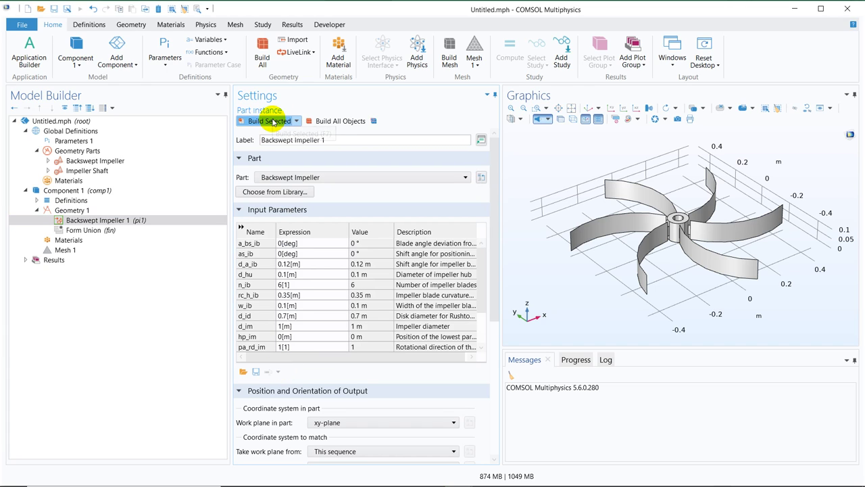
Change the blade count n_ib from 6[1] to 8[1] and rebuild the impeller.
{"action": "left_click", "coordinate": [81, 220]}
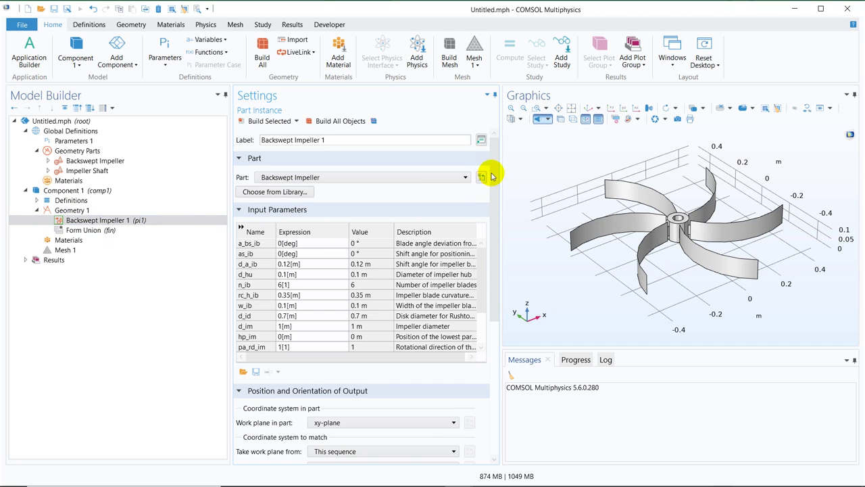
{"action": "mouse_move", "coordinate": [495, 173]}
{"action": "left_mouse_down"}
{"action": "mouse_move", "coordinate": [497, 250]}
{"action": "mouse_move", "coordinate": [500, 170]}
{"action": "left_mouse_up"}
{"action": "left_click_drag", "start_coordinate": [482, 241], "coordinate": [487, 296]}
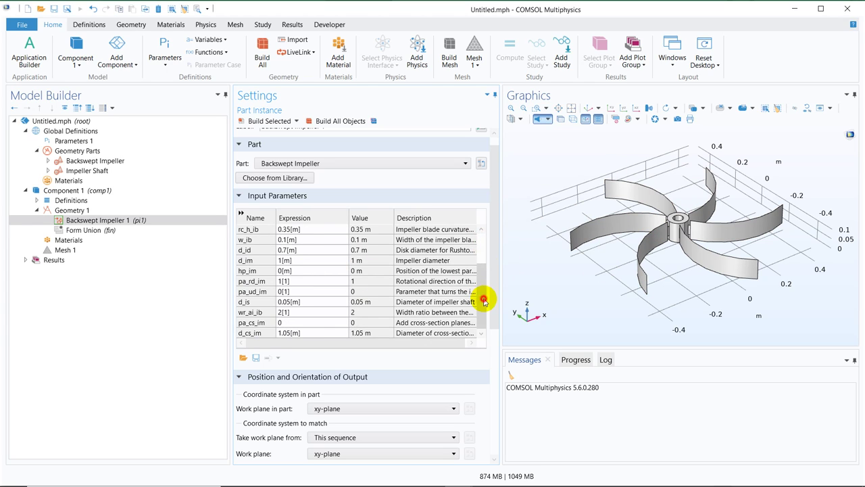
{"action": "left_click_drag", "start_coordinate": [484, 299], "coordinate": [483, 247]}
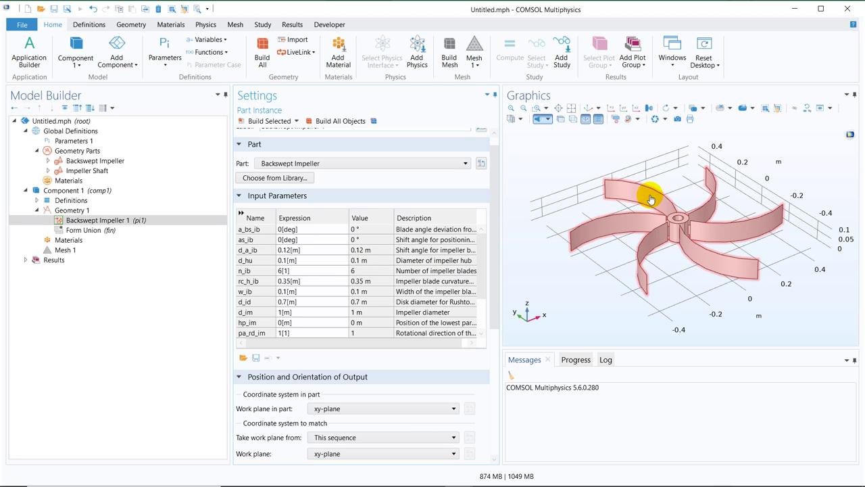
{"action": "left_click", "coordinate": [358, 271]}
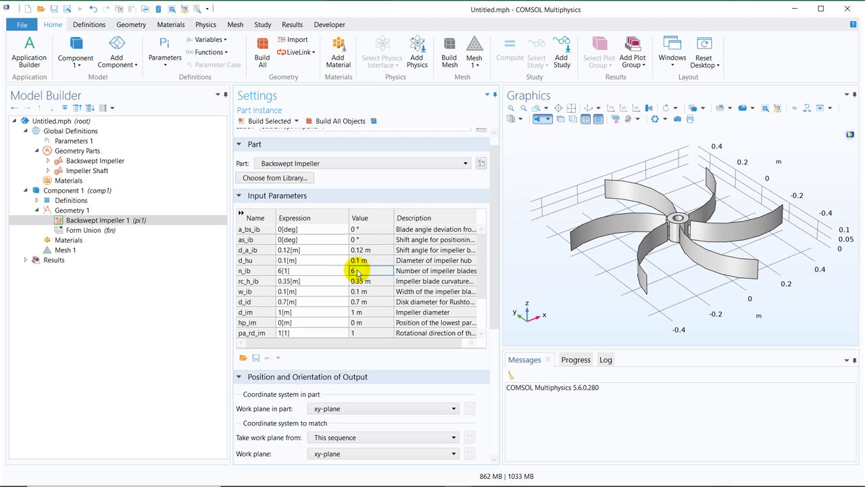
{"action": "right_click", "coordinate": [358, 272]}
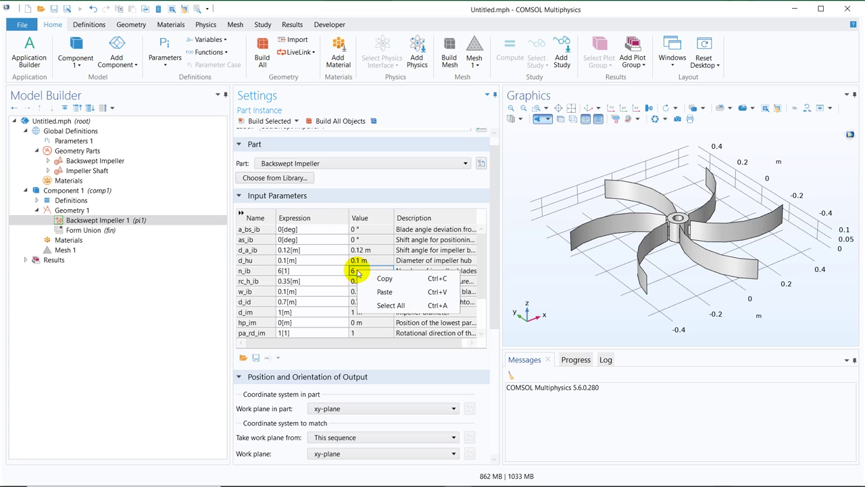
{"action": "left_click", "coordinate": [505, 254]}
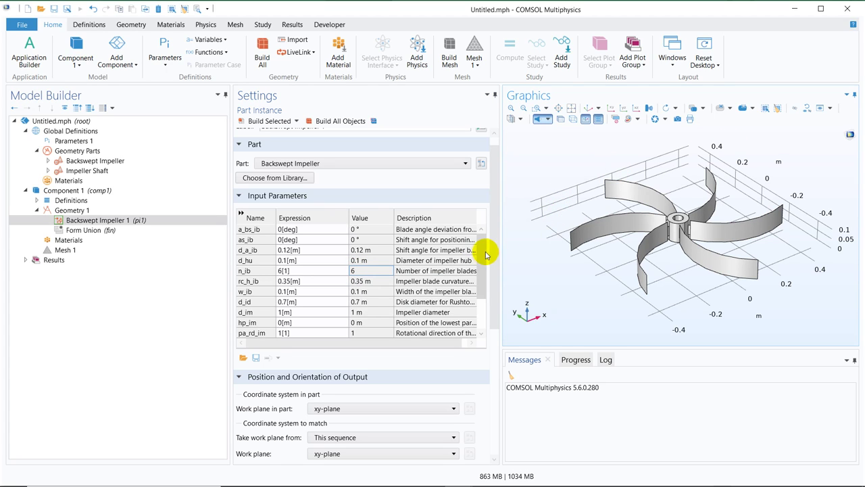
{"action": "left_click_drag", "start_coordinate": [484, 255], "coordinate": [480, 312]}
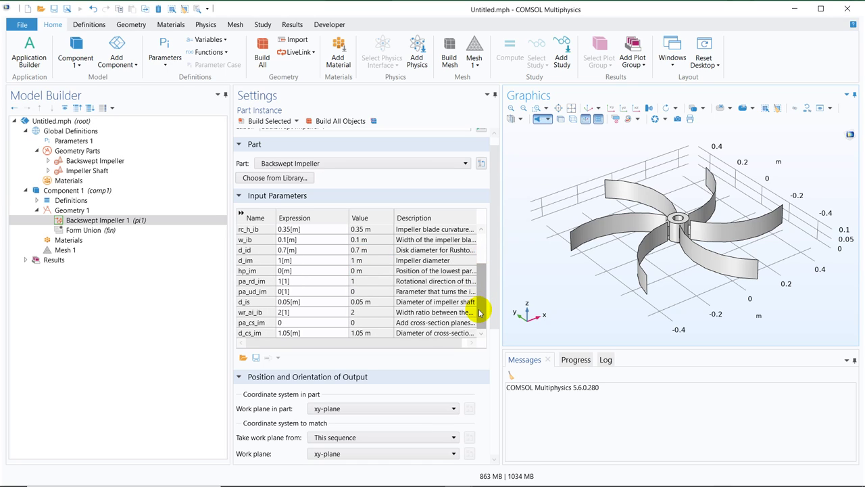
{"action": "left_click", "coordinate": [302, 282]}
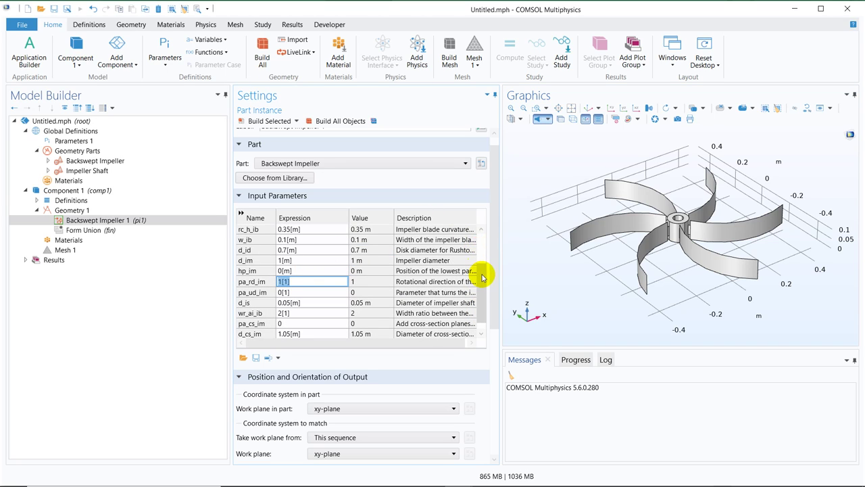
{"action": "left_click_drag", "start_coordinate": [486, 286], "coordinate": [483, 223]}
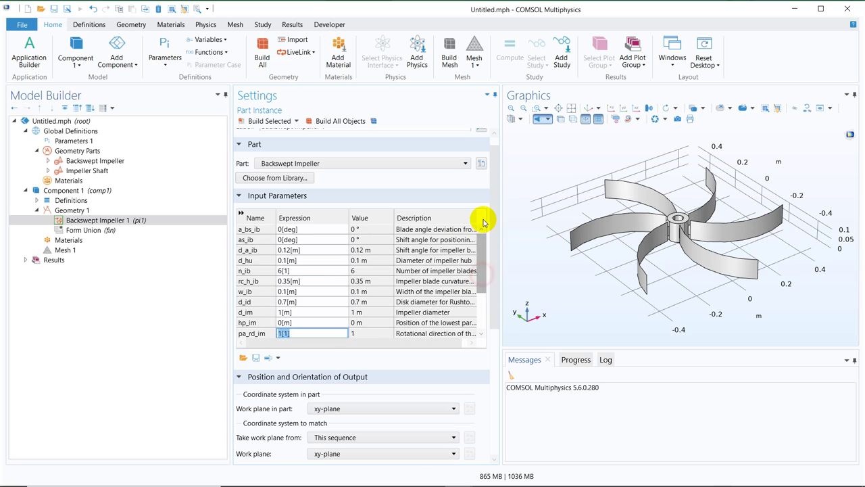
{"action": "left_click", "coordinate": [283, 271]}
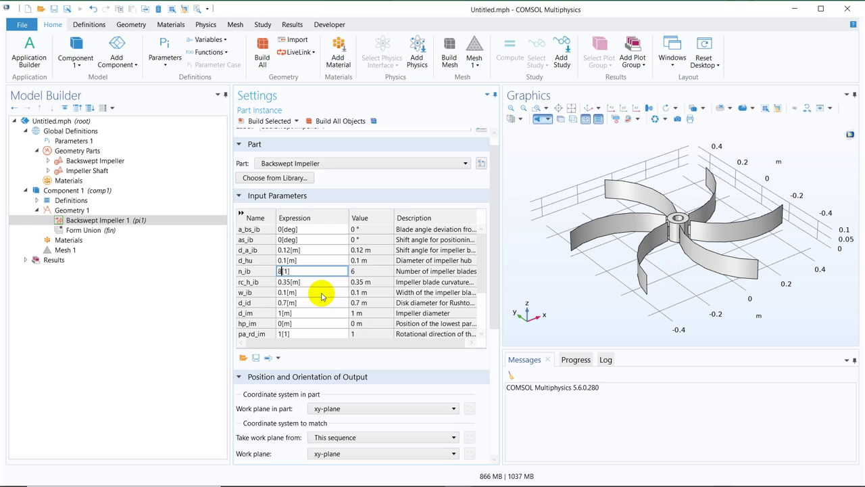
{"action": "left_click", "coordinate": [267, 121]}
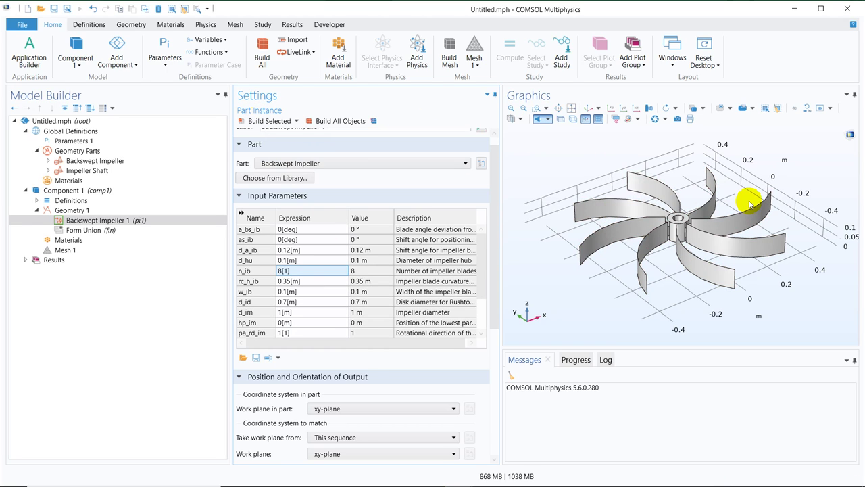
Set the impeller's d_is to 0.07[m], rebuild, and view the eight blades from above.
{"action": "left_click_drag", "start_coordinate": [744, 193], "coordinate": [742, 222]}
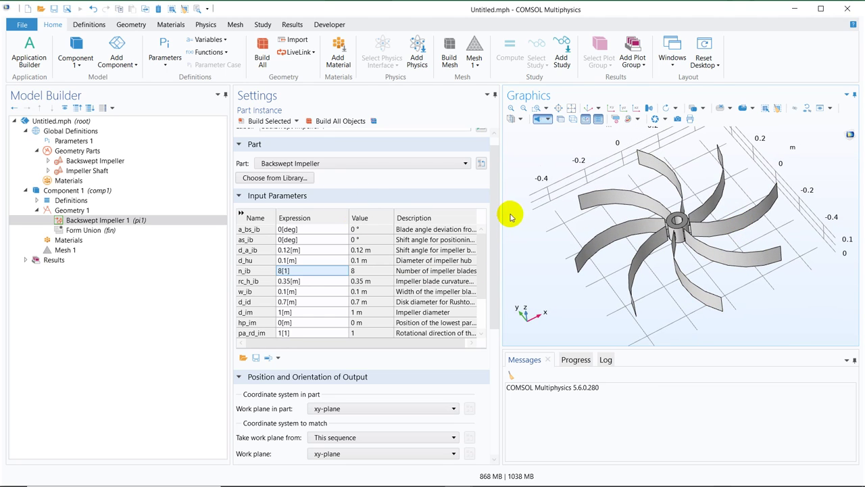
{"action": "left_click_drag", "start_coordinate": [483, 245], "coordinate": [482, 270]}
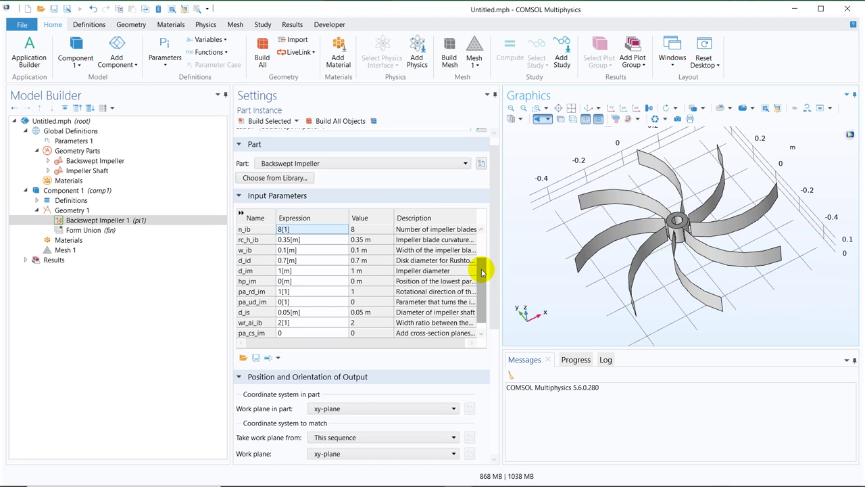
{"action": "left_click", "coordinate": [289, 313]}
{"action": "left_click", "coordinate": [289, 314]}
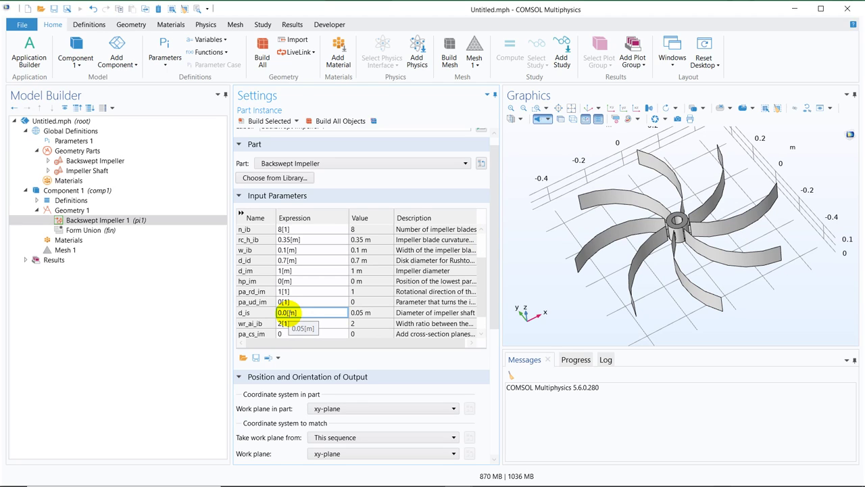
{"action": "type", "text": "7"}
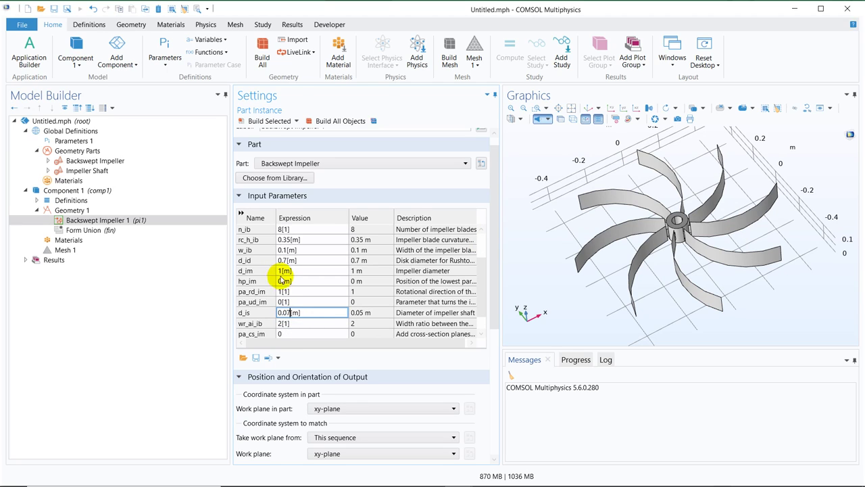
{"action": "left_click", "coordinate": [270, 122]}
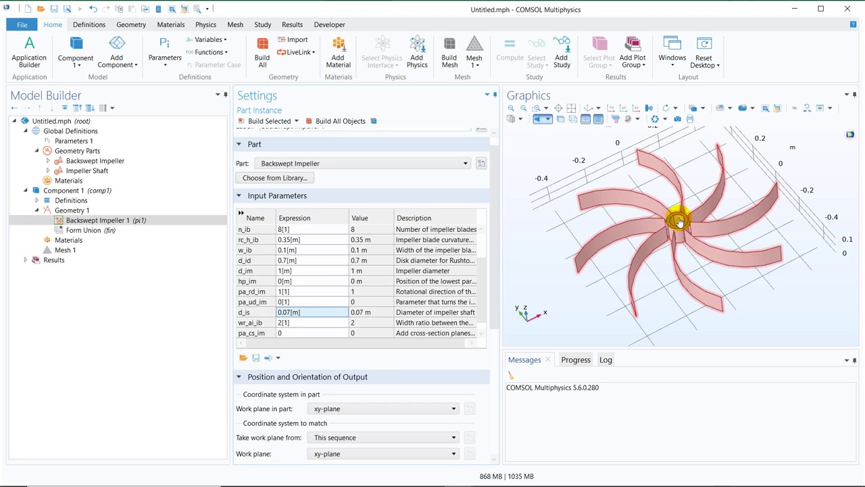
{"action": "left_click_drag", "start_coordinate": [696, 199], "coordinate": [673, 231]}
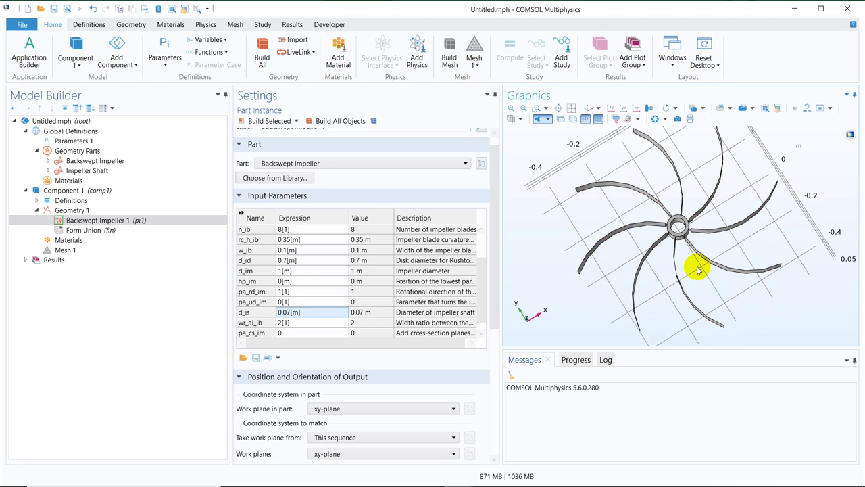
Add an Impeller Shaft 1 instance to Geometry 1 and build it on the impeller hub.
{"action": "left_click", "coordinate": [74, 210]}
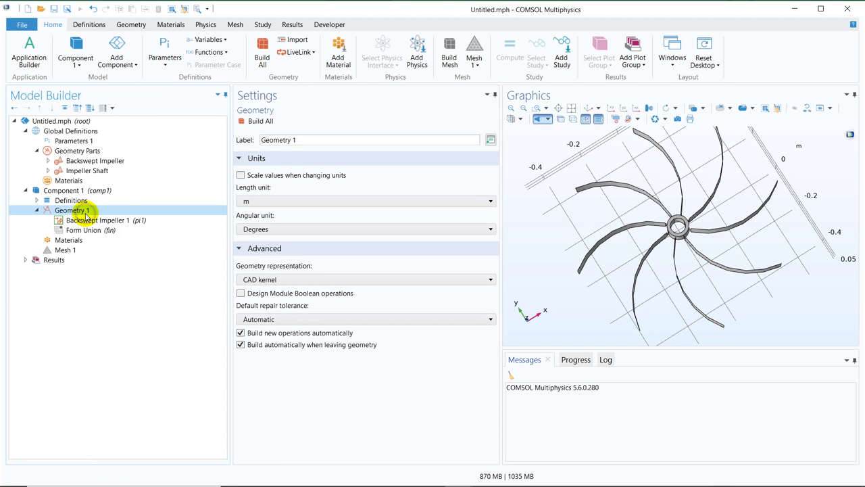
{"action": "right_click", "coordinate": [86, 216]}
{"action": "mouse_move", "coordinate": [171, 274]}
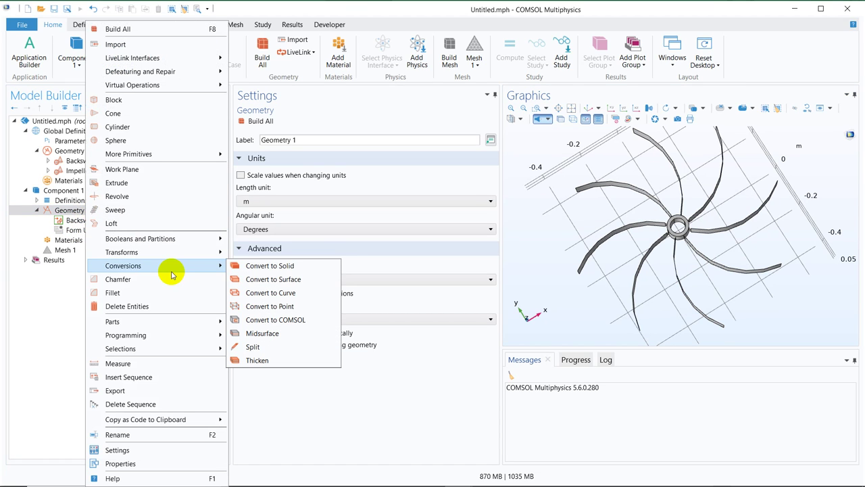
{"action": "mouse_move", "coordinate": [203, 321]}
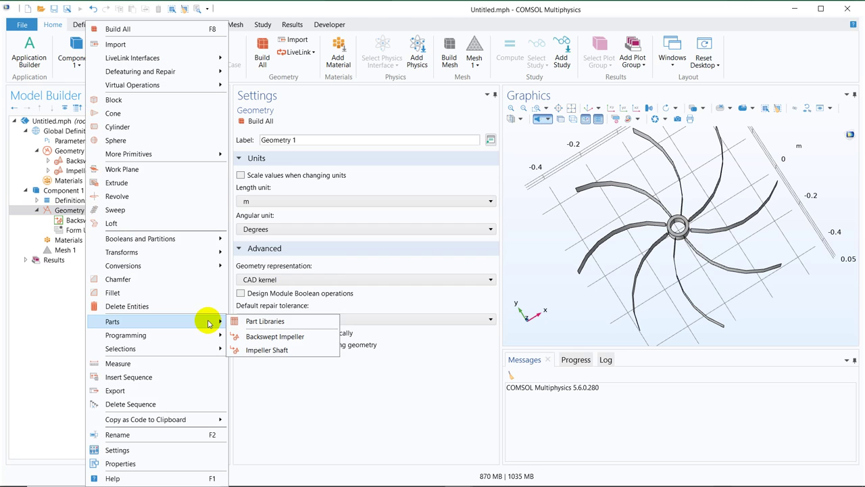
{"action": "left_click", "coordinate": [273, 349]}
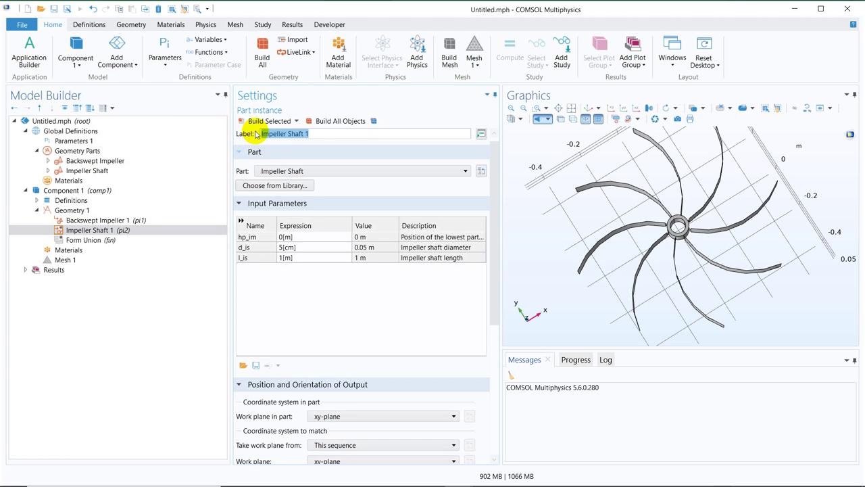
{"action": "left_click", "coordinate": [260, 121]}
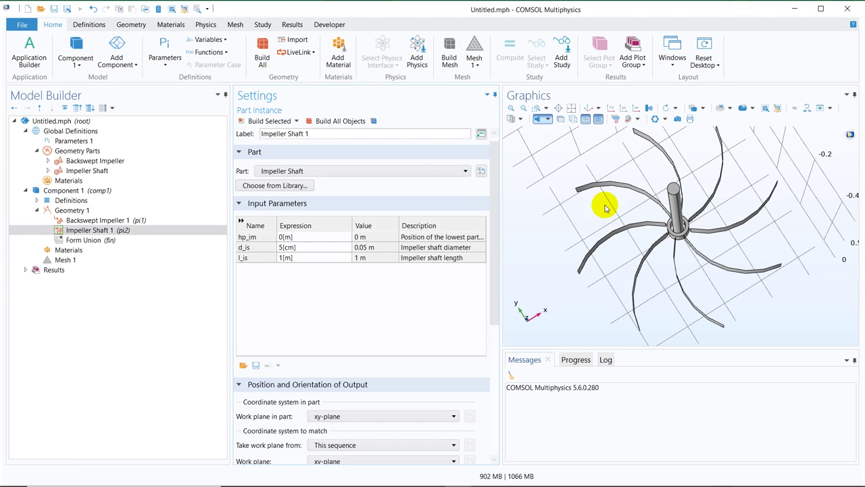
{"action": "mouse_move", "coordinate": [730, 196]}
{"action": "left_mouse_down"}
{"action": "mouse_move", "coordinate": [721, 203]}
{"action": "mouse_move", "coordinate": [728, 212]}
{"action": "left_mouse_up"}
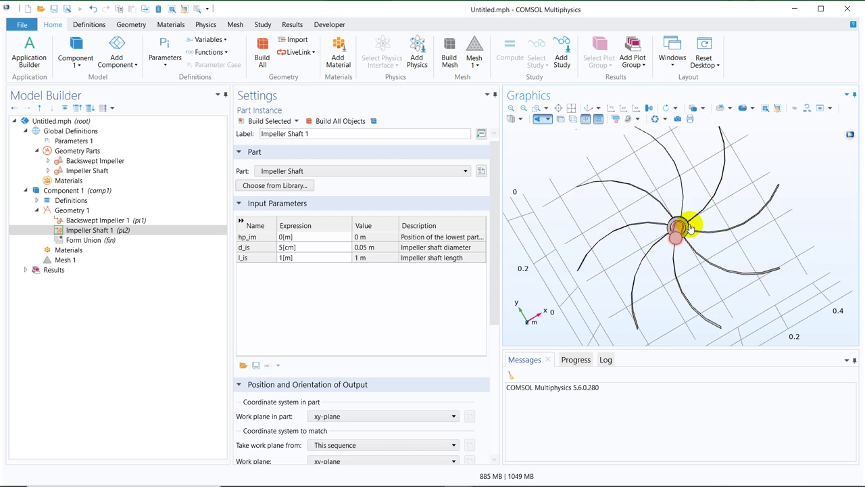
{"action": "mouse_move", "coordinate": [753, 228]}
{"action": "left_mouse_down"}
{"action": "mouse_move", "coordinate": [753, 212]}
{"action": "mouse_move", "coordinate": [757, 223]}
{"action": "left_mouse_up"}
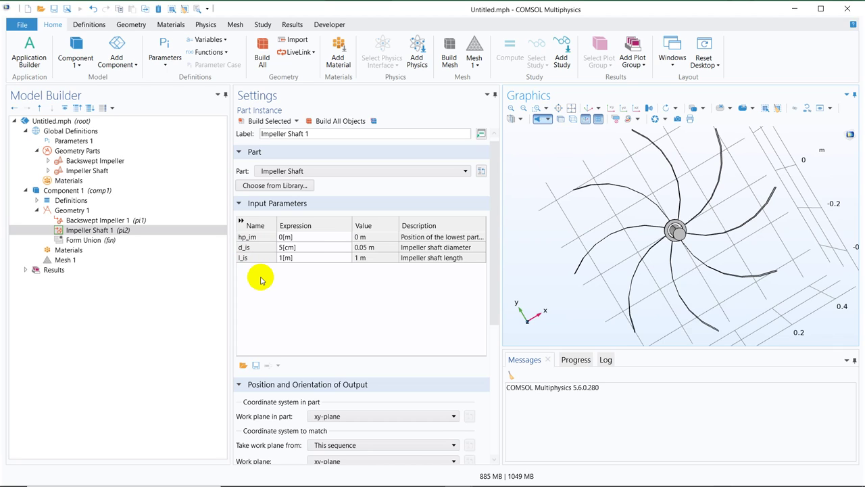
Set the shaft diameter d_is to 7[cm] and rebuild the shaft.
{"action": "double_click", "coordinate": [282, 248]}
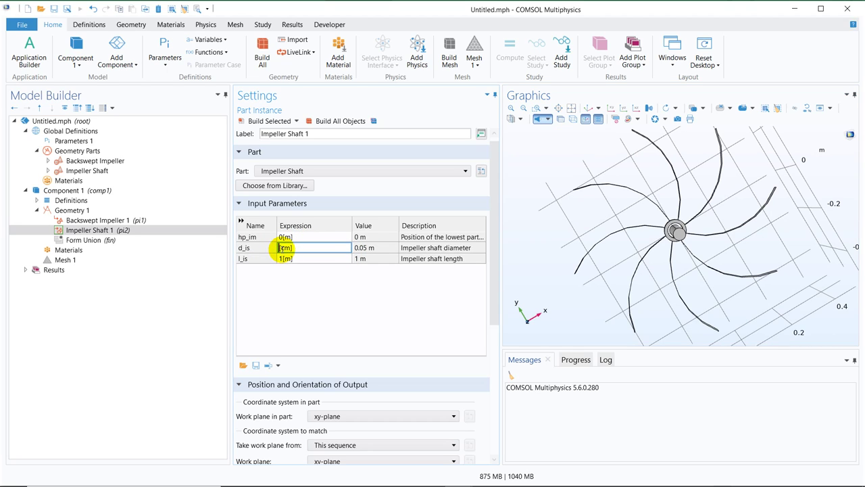
{"action": "type", "text": "7"}
{"action": "left_click", "coordinate": [265, 122]}
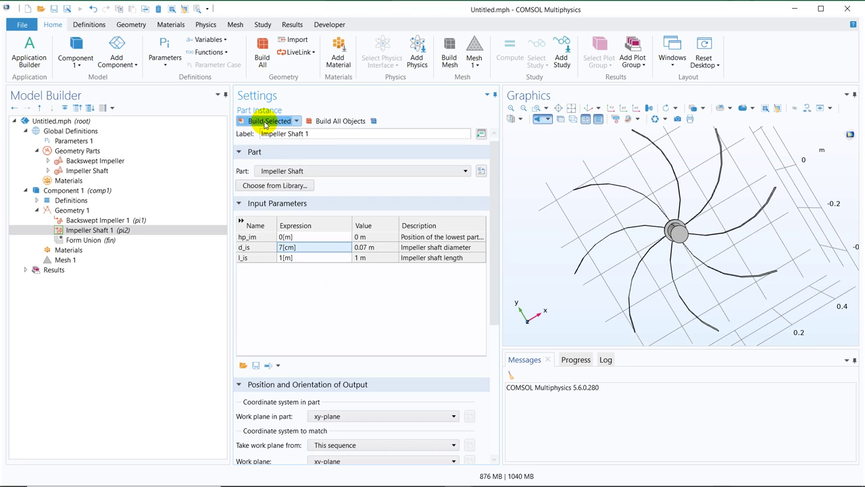
{"action": "mouse_move", "coordinate": [739, 239]}
{"action": "left_mouse_down"}
{"action": "mouse_move", "coordinate": [718, 240]}
{"action": "mouse_move", "coordinate": [716, 255]}
{"action": "mouse_move", "coordinate": [749, 234]}
{"action": "mouse_move", "coordinate": [753, 192]}
{"action": "mouse_move", "coordinate": [772, 221]}
{"action": "mouse_move", "coordinate": [724, 245]}
{"action": "mouse_move", "coordinate": [728, 228]}
{"action": "mouse_move", "coordinate": [743, 233]}
{"action": "left_mouse_up"}
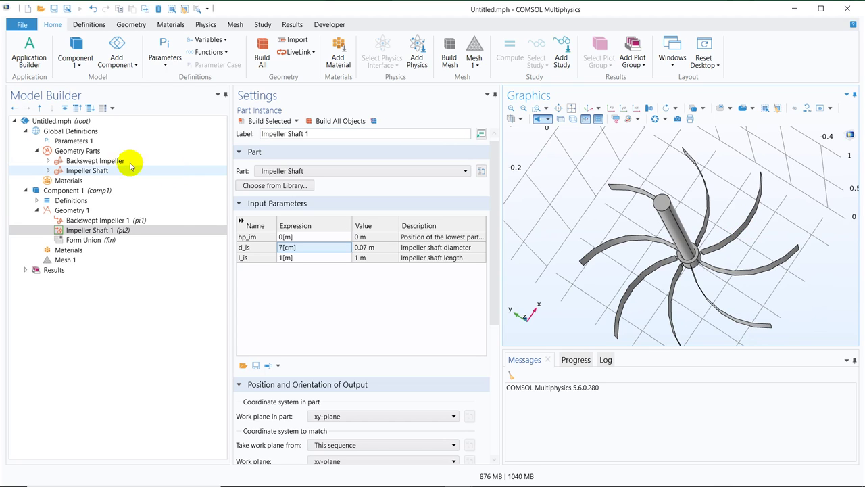
{"action": "left_click", "coordinate": [113, 152]}
Load flat_bottom_tank from the Mixer Module > Tanks part library into Geometry Parts.
{"action": "right_click", "coordinate": [112, 151]}
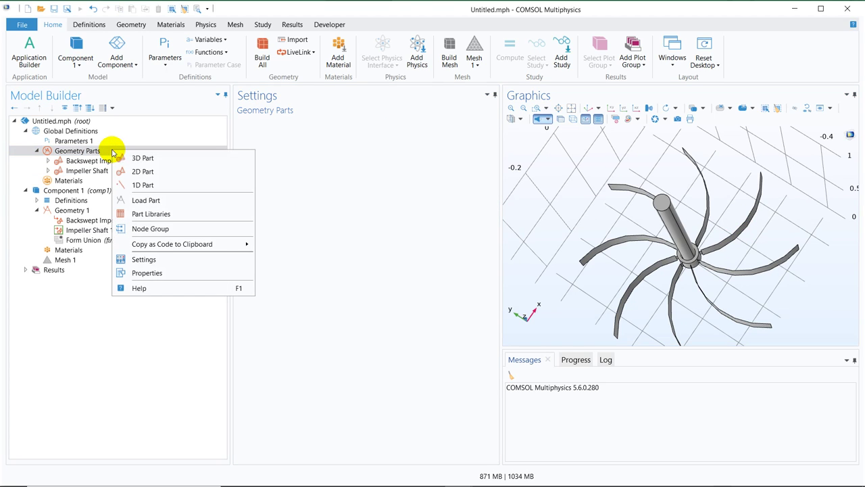
{"action": "left_click", "coordinate": [170, 213]}
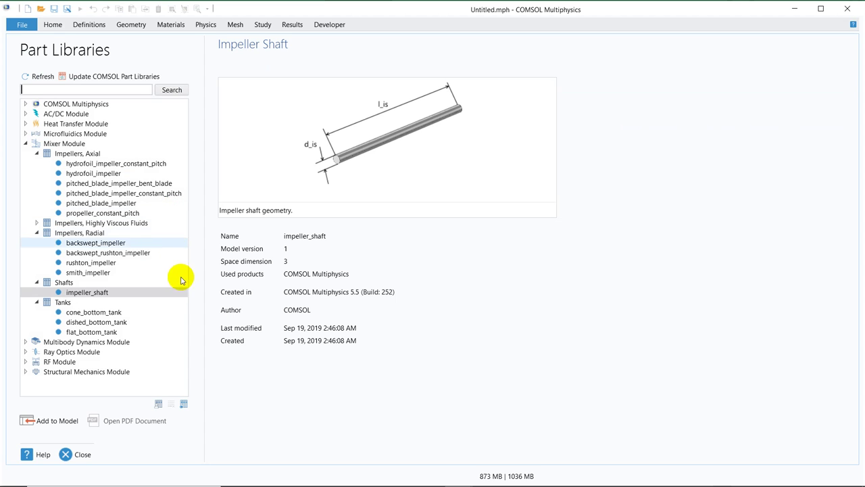
{"action": "left_click", "coordinate": [111, 322]}
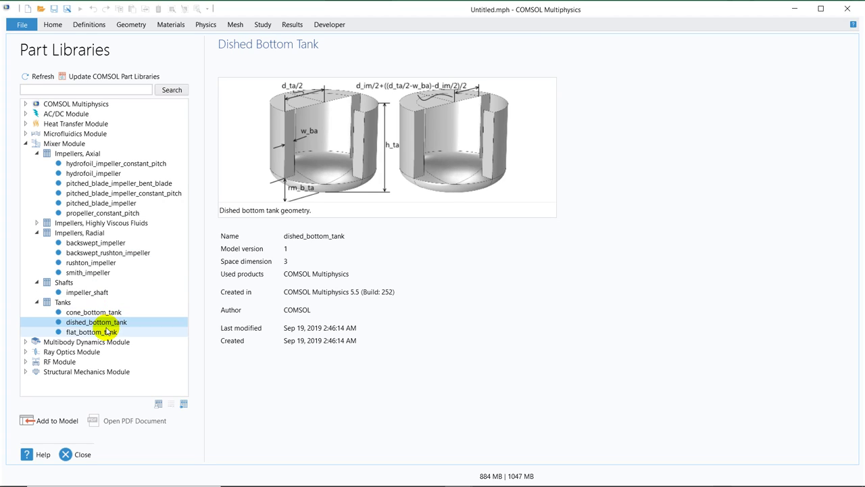
{"action": "left_click", "coordinate": [106, 333]}
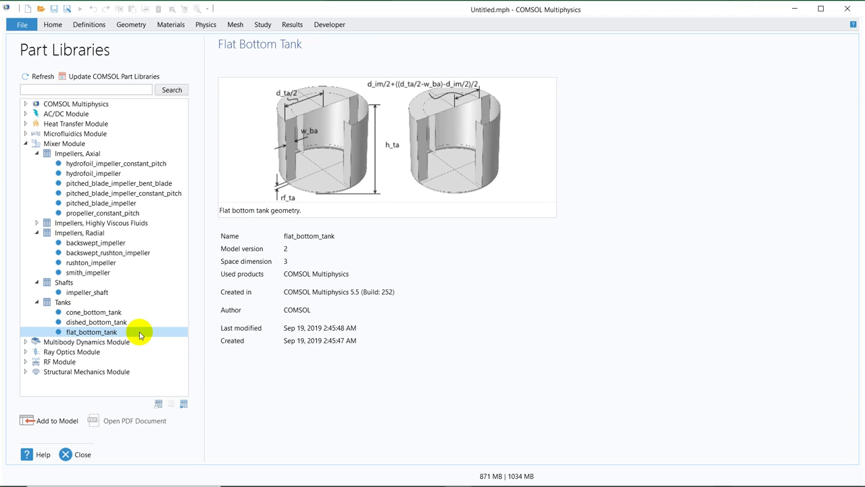
{"action": "double_click", "coordinate": [140, 332]}
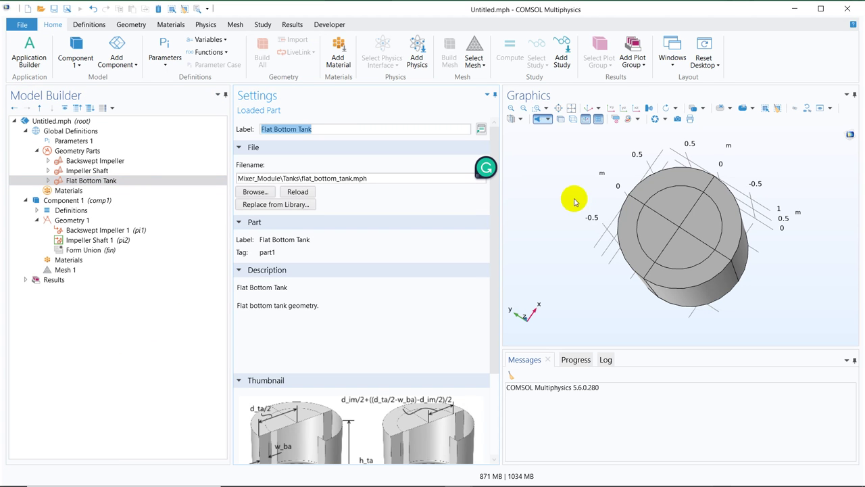
{"action": "left_click_drag", "start_coordinate": [749, 170], "coordinate": [622, 162]}
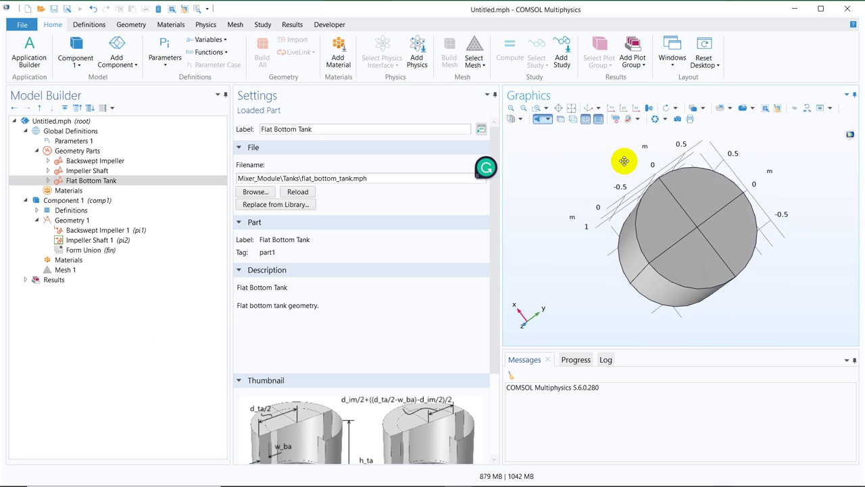
Add a Flat Bottom Tank 1 instance to Geometry 1 and build all objects.
{"action": "left_click", "coordinate": [85, 221]}
{"action": "right_click", "coordinate": [86, 223]}
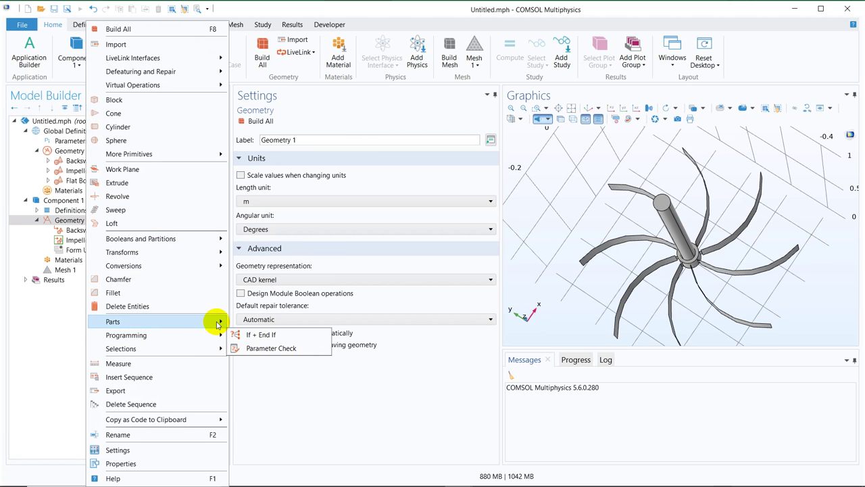
{"action": "mouse_move", "coordinate": [214, 321]}
{"action": "left_click", "coordinate": [285, 364]}
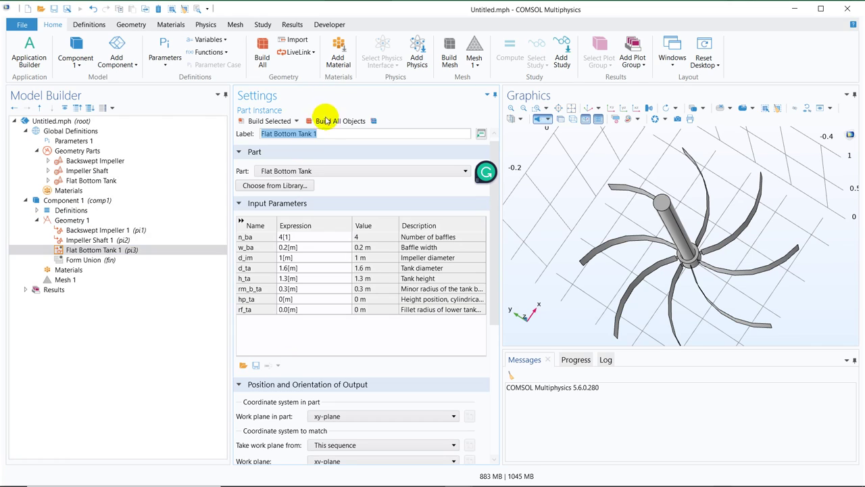
{"action": "left_click", "coordinate": [344, 121]}
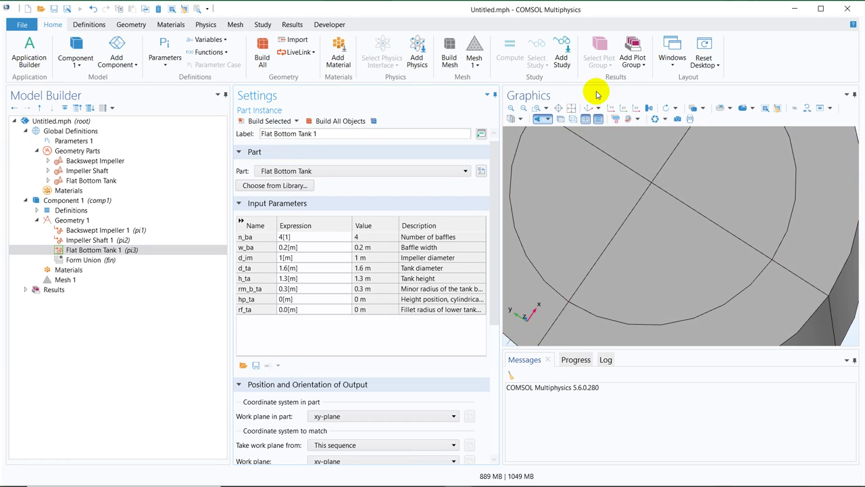
Fit the tank in view and turn on transparency to reveal the baffles and impeller.
{"action": "left_click", "coordinate": [573, 108]}
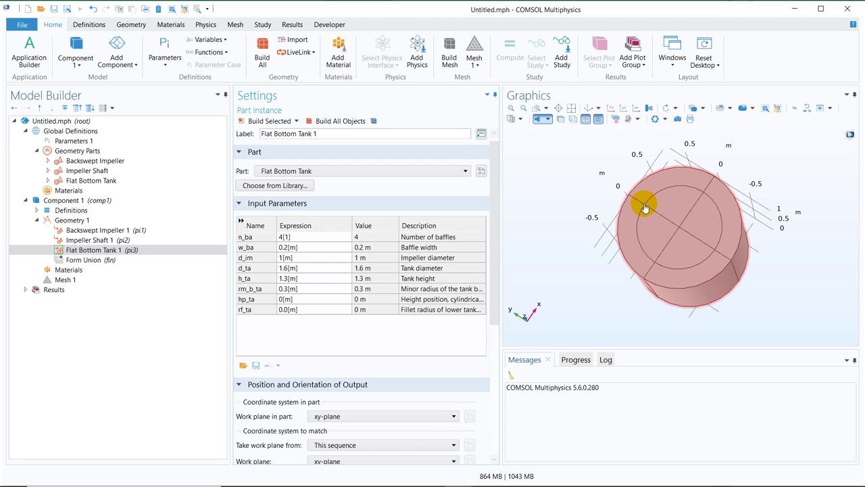
{"action": "mouse_move", "coordinate": [647, 205]}
{"action": "left_mouse_down"}
{"action": "mouse_move", "coordinate": [676, 183]}
{"action": "mouse_move", "coordinate": [658, 180]}
{"action": "mouse_move", "coordinate": [654, 195]}
{"action": "left_mouse_up"}
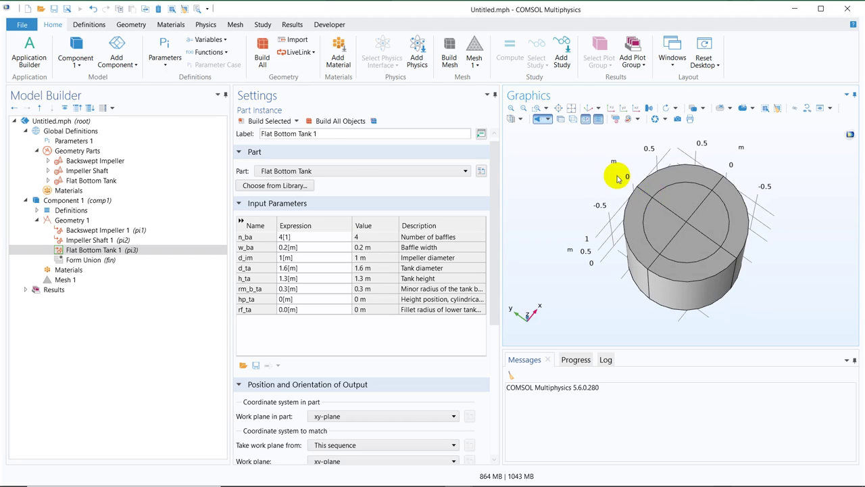
{"action": "left_click", "coordinate": [561, 120]}
{"action": "left_click_drag", "start_coordinate": [757, 185], "coordinate": [756, 203]}
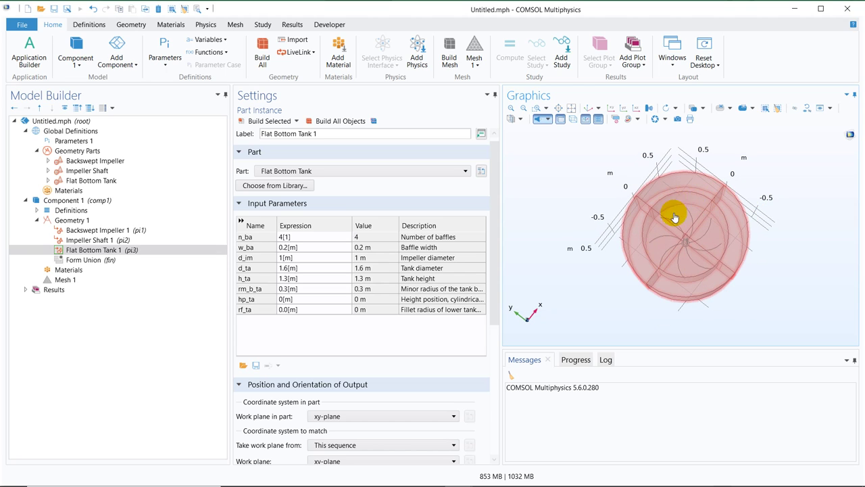
{"action": "left_click_drag", "start_coordinate": [778, 193], "coordinate": [744, 187]}
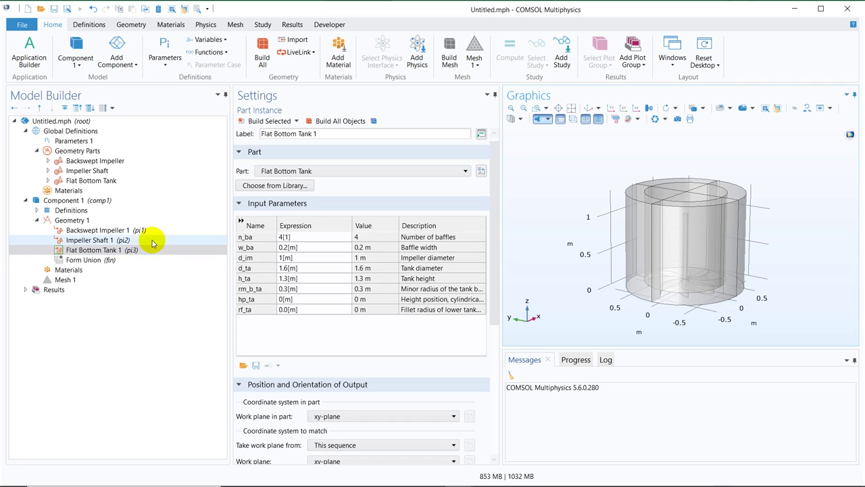
Try a 1.3 m shaft length l_is in Impeller Shaft 1 and rebuild the assembly.
{"action": "left_click", "coordinate": [94, 240]}
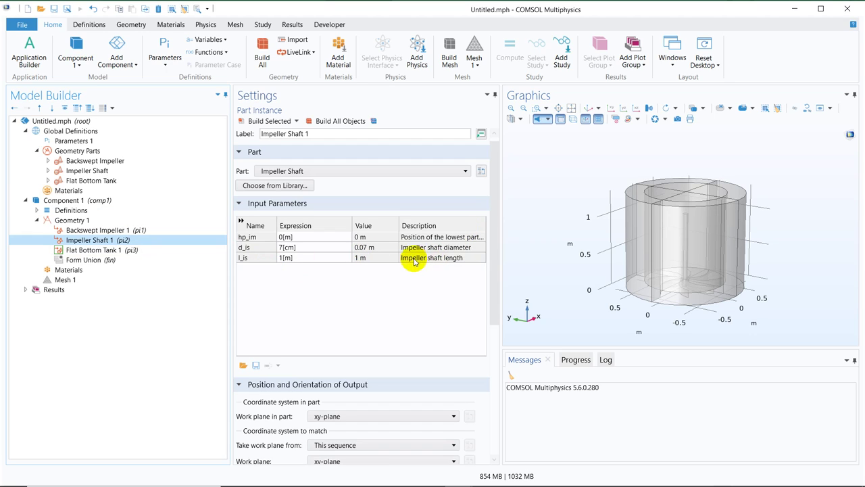
{"action": "left_click", "coordinate": [285, 258]}
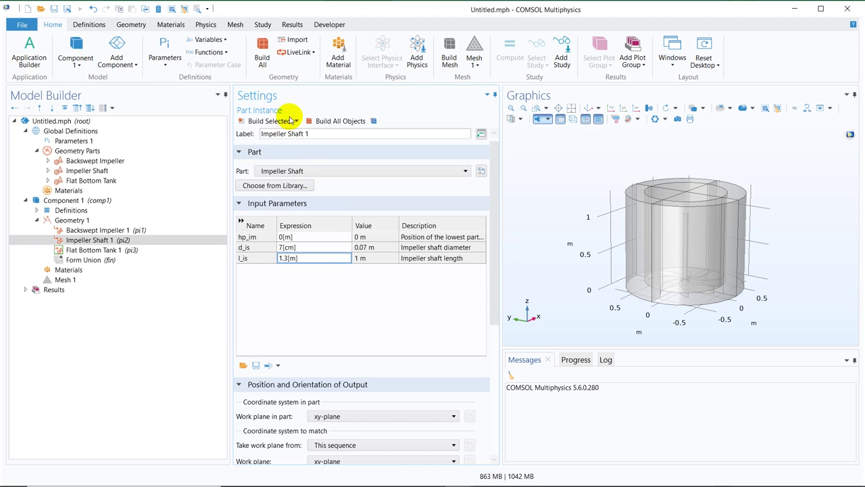
{"action": "left_click", "coordinate": [265, 122]}
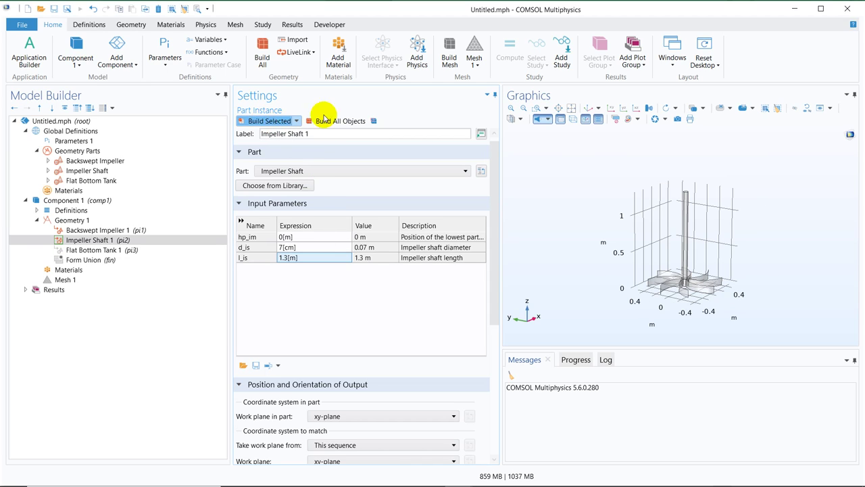
{"action": "left_click", "coordinate": [323, 122]}
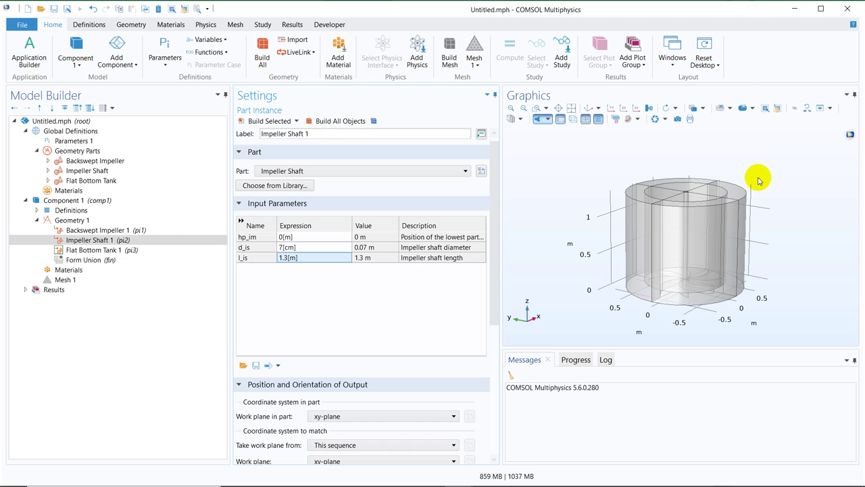
{"action": "mouse_move", "coordinate": [750, 180]}
{"action": "left_mouse_down"}
{"action": "mouse_move", "coordinate": [742, 212]}
{"action": "mouse_move", "coordinate": [753, 178]}
{"action": "mouse_move", "coordinate": [744, 175]}
{"action": "mouse_move", "coordinate": [739, 207]}
{"action": "mouse_move", "coordinate": [736, 185]}
{"action": "left_mouse_up"}
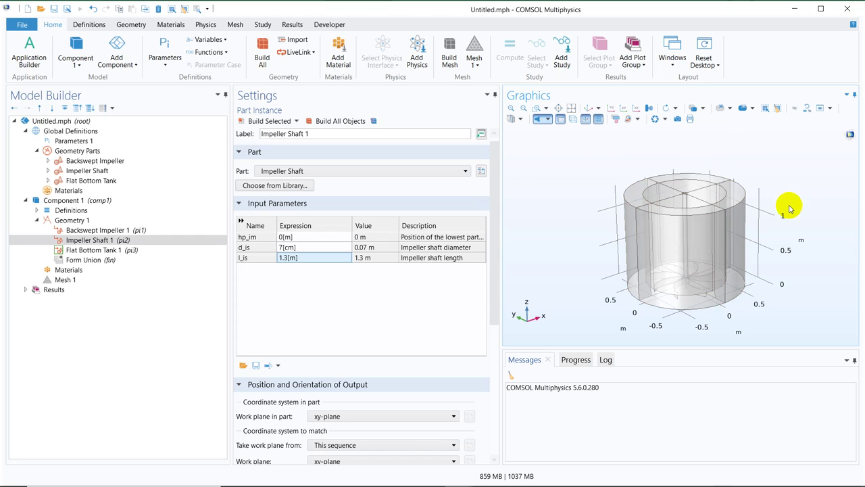
{"action": "mouse_move", "coordinate": [788, 208]}
{"action": "left_mouse_down"}
{"action": "mouse_move", "coordinate": [771, 240]}
{"action": "mouse_move", "coordinate": [785, 216]}
{"action": "left_mouse_up"}
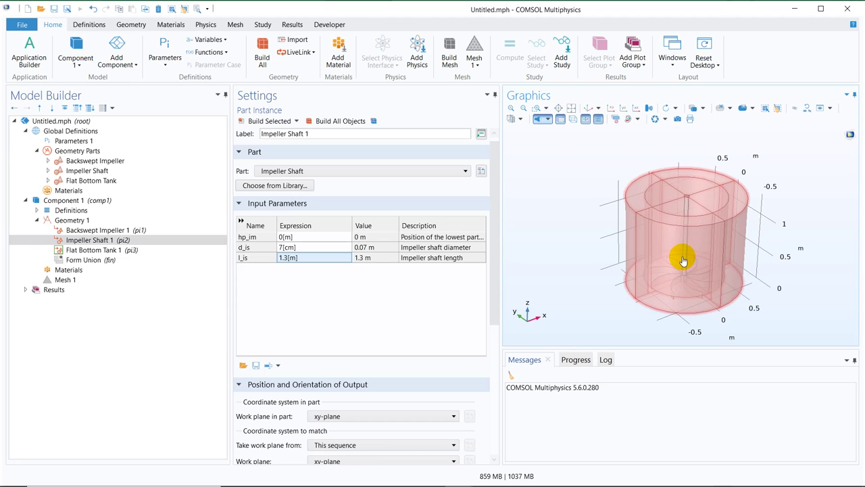
Change l_is to 1.0[m] and rebuild the shaft and the full geometry.
{"action": "left_click", "coordinate": [286, 261]}
{"action": "left_click", "coordinate": [286, 261]}
{"action": "key", "text": "BackSpace"}
{"action": "type", "text": "0"}
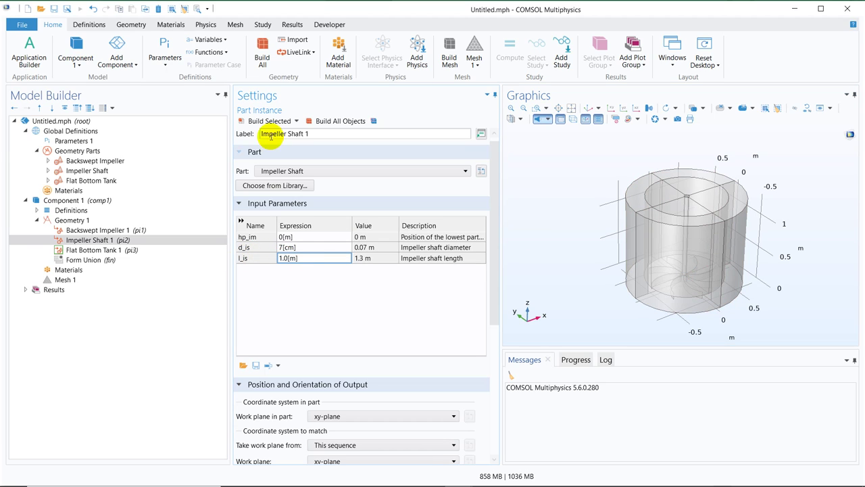
{"action": "left_click", "coordinate": [268, 124]}
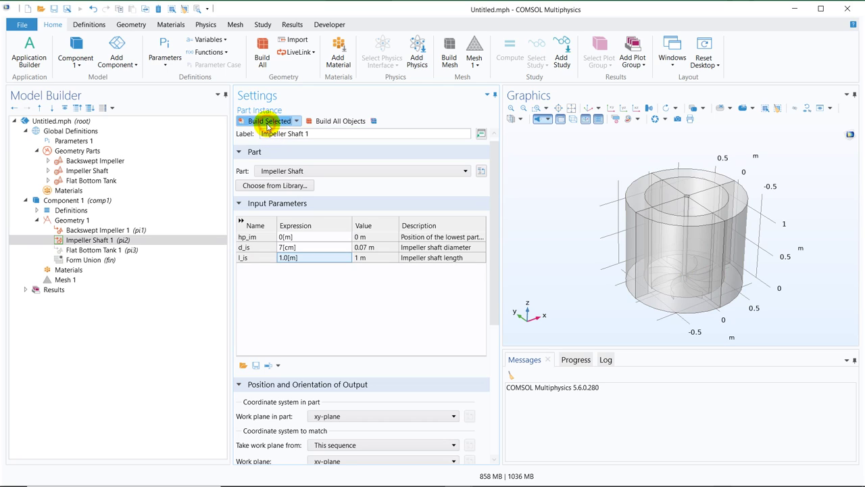
{"action": "left_click", "coordinate": [335, 121]}
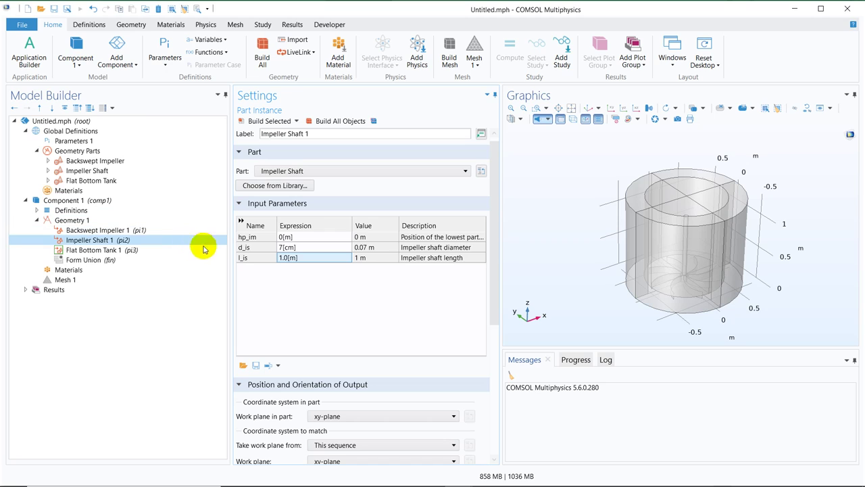
Try a yw displacement of 0.5 on Flat Bottom Tank 1 and rebuild.
{"action": "left_click", "coordinate": [163, 251]}
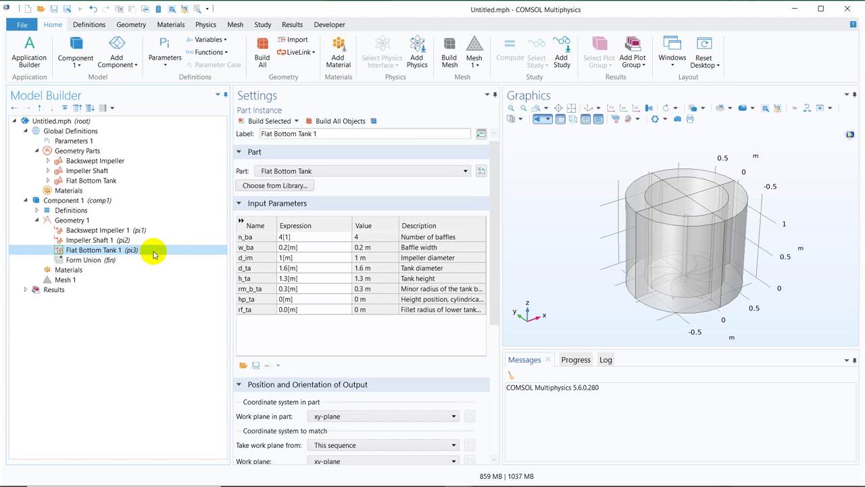
{"action": "left_click", "coordinate": [261, 121]}
{"action": "left_click_drag", "start_coordinate": [492, 221], "coordinate": [497, 283]}
{"action": "scroll", "coordinate": [497, 284], "scroll_direction": "down", "scroll_amount": 1}
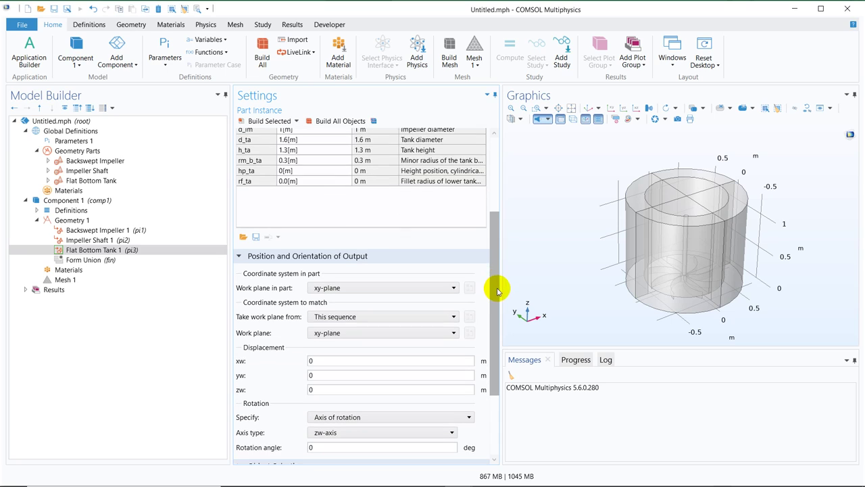
{"action": "left_click", "coordinate": [327, 370]}
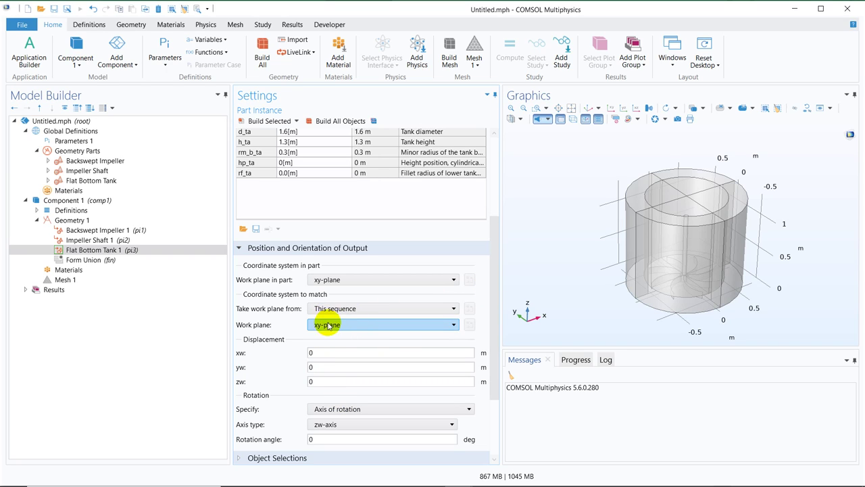
{"action": "left_click", "coordinate": [327, 365]}
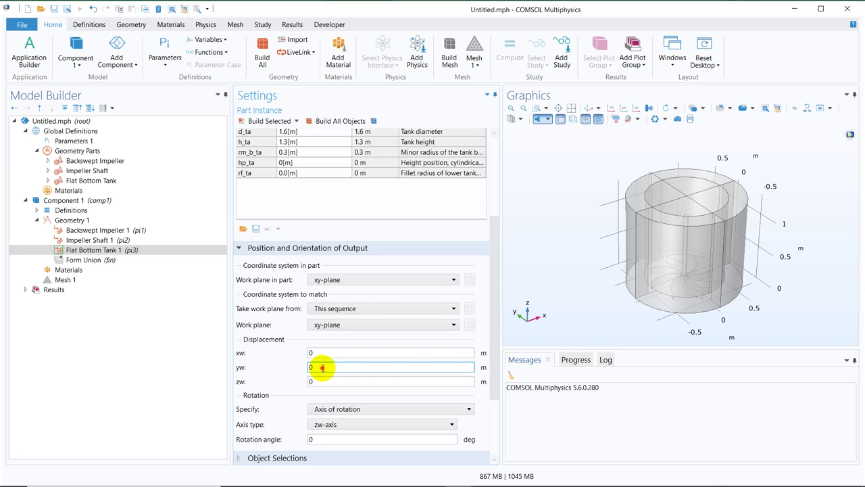
{"action": "left_click_drag", "start_coordinate": [323, 367], "coordinate": [311, 370]}
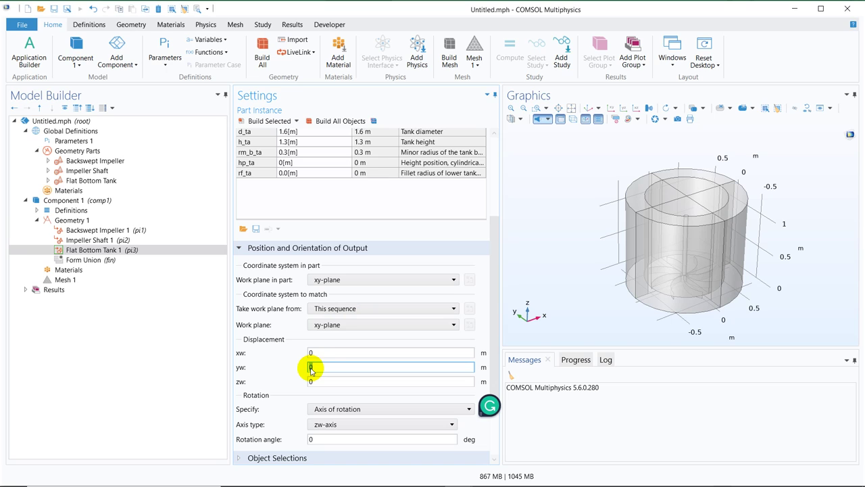
{"action": "key", "text": "Return"}
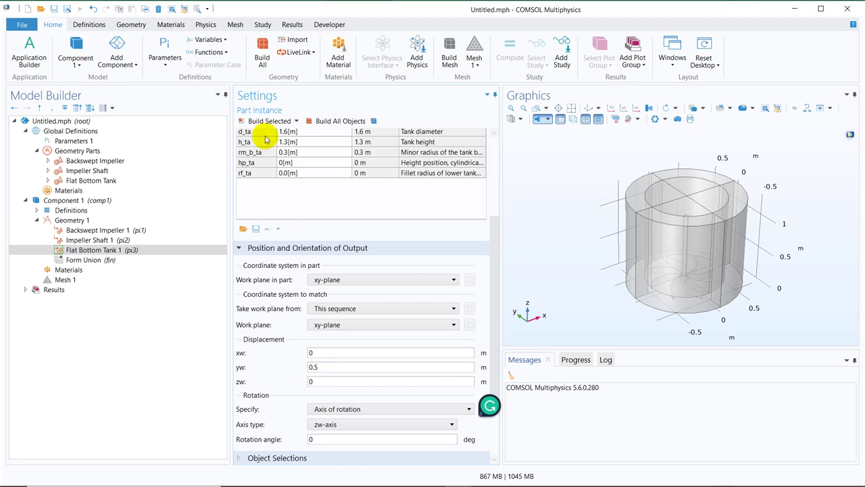
{"action": "left_click", "coordinate": [332, 122]}
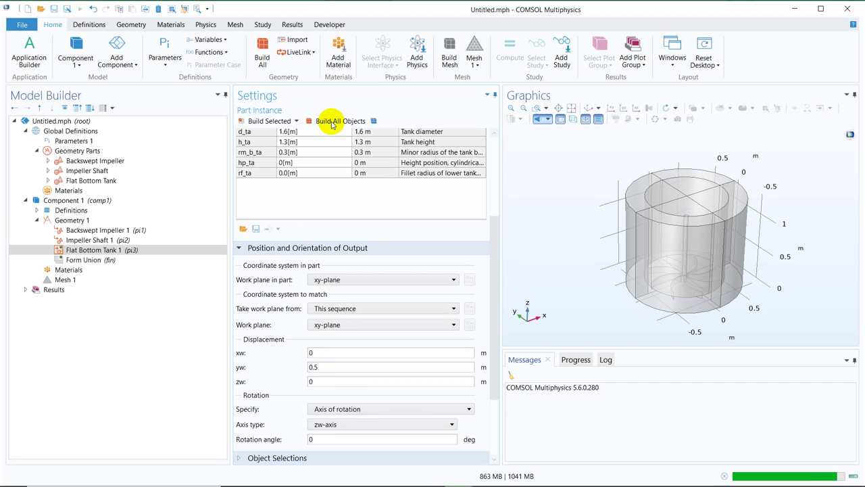
Try an x offset for the tank instead, then reset xw to 0.
{"action": "left_click", "coordinate": [331, 379]}
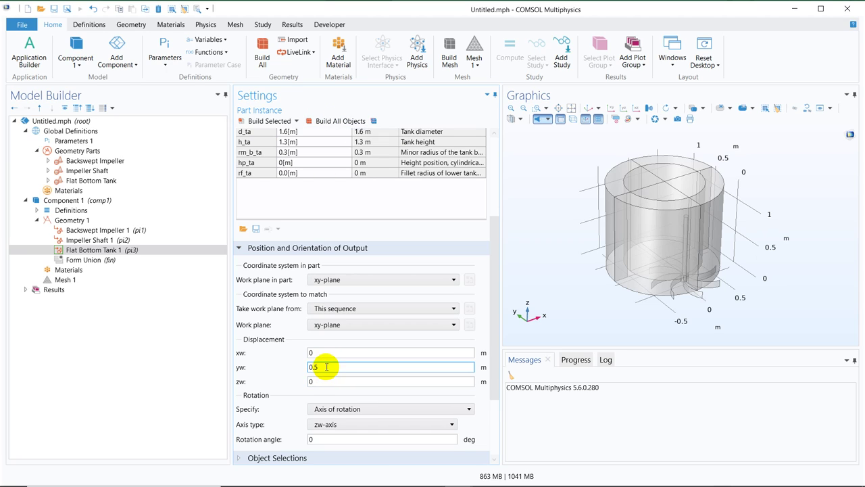
{"action": "left_click_drag", "start_coordinate": [324, 367], "coordinate": [264, 368]}
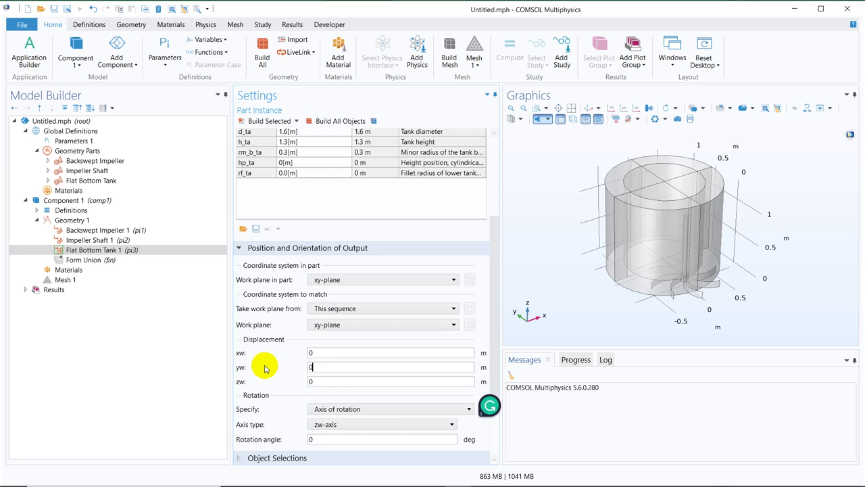
{"action": "left_click", "coordinate": [315, 353]}
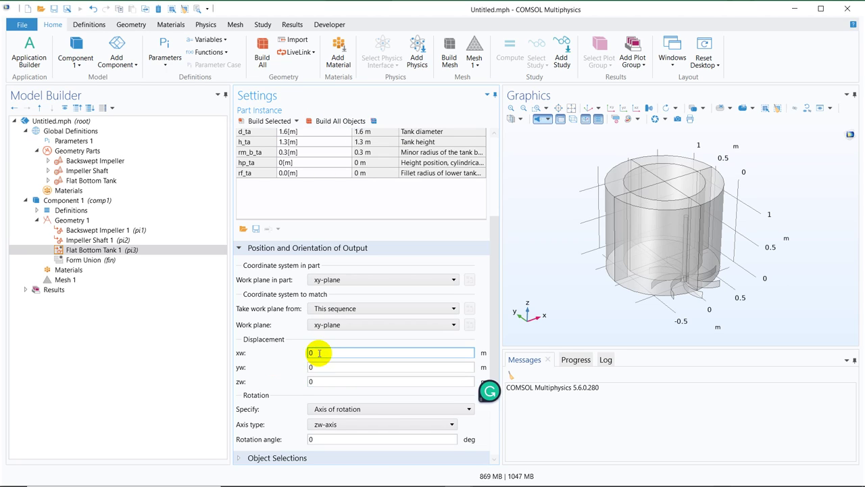
{"action": "left_click", "coordinate": [328, 122]}
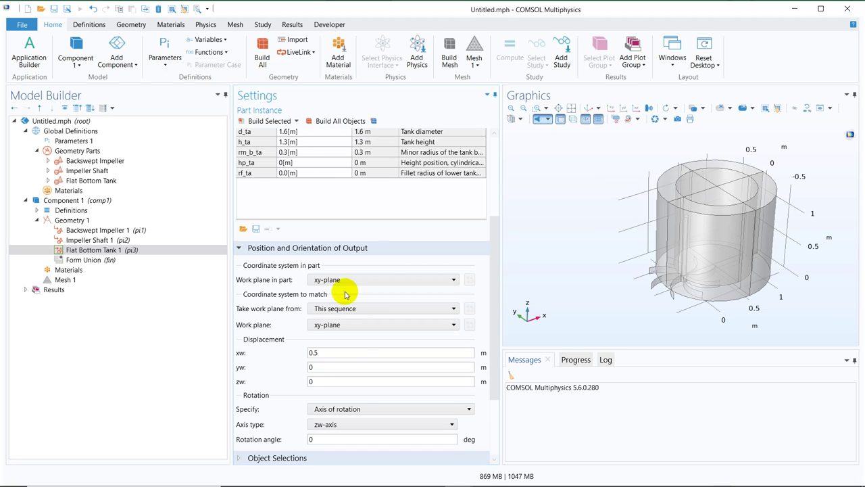
{"action": "left_click", "coordinate": [351, 353]}
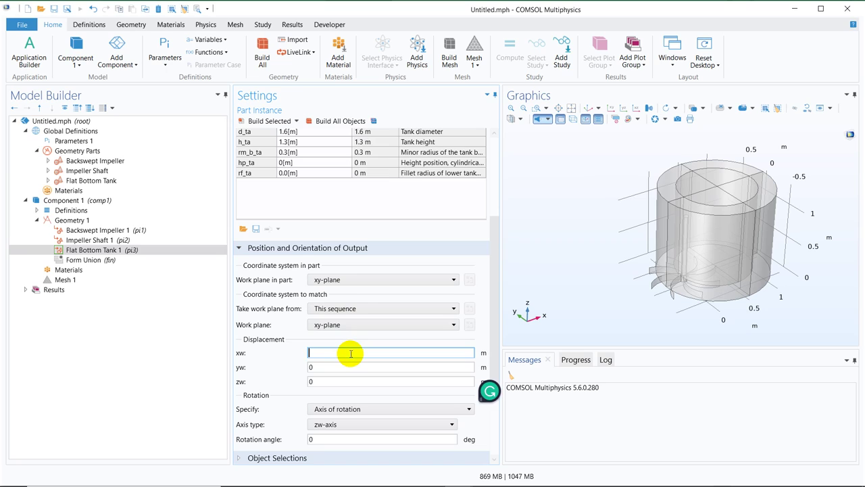
{"action": "type", "text": "0"}
Raise the tank with a zw displacement of 0.5 and rebuild.
{"action": "left_click", "coordinate": [332, 383]}
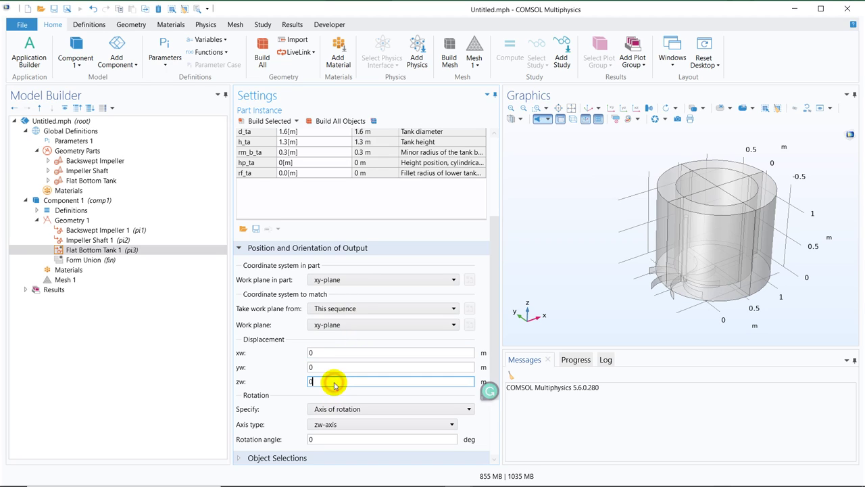
{"action": "type", "text": ".5"}
{"action": "left_click", "coordinate": [336, 120]}
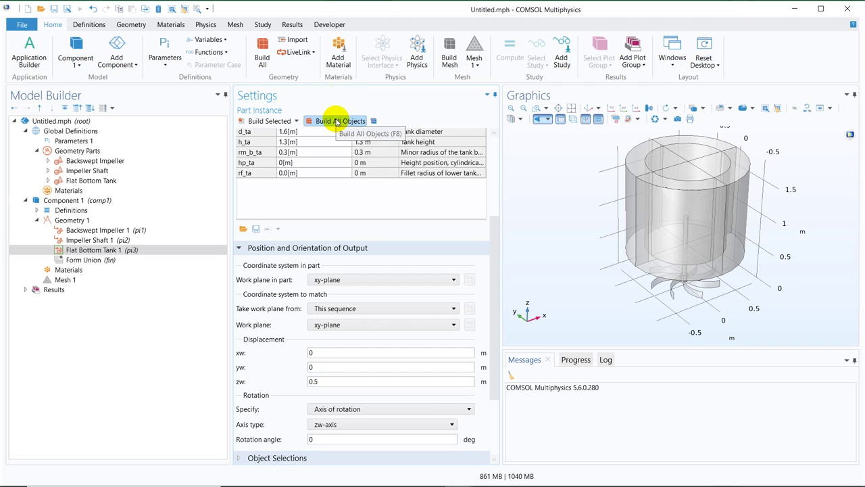
{"action": "left_click_drag", "start_coordinate": [719, 280], "coordinate": [734, 296]}
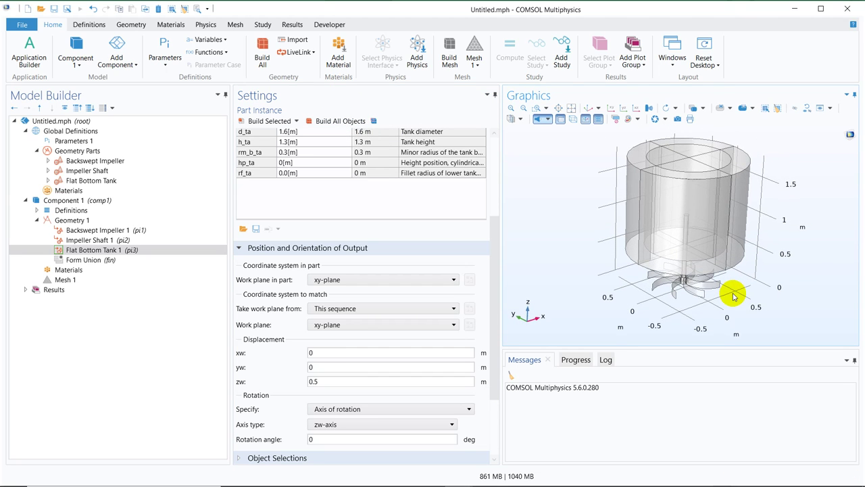
Lower the tank to zw -0.5, then settle on zw -0.3 and rebuild.
{"action": "left_click", "coordinate": [321, 381]}
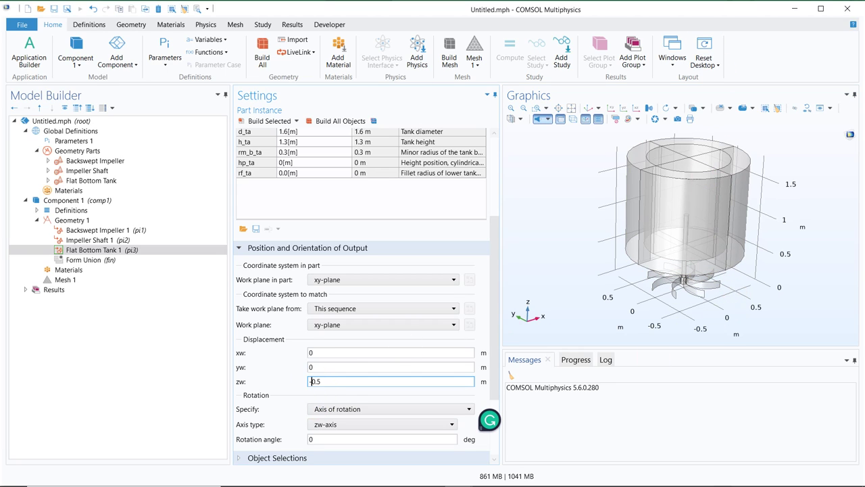
{"action": "type", "text": "-"}
{"action": "left_click", "coordinate": [329, 120]}
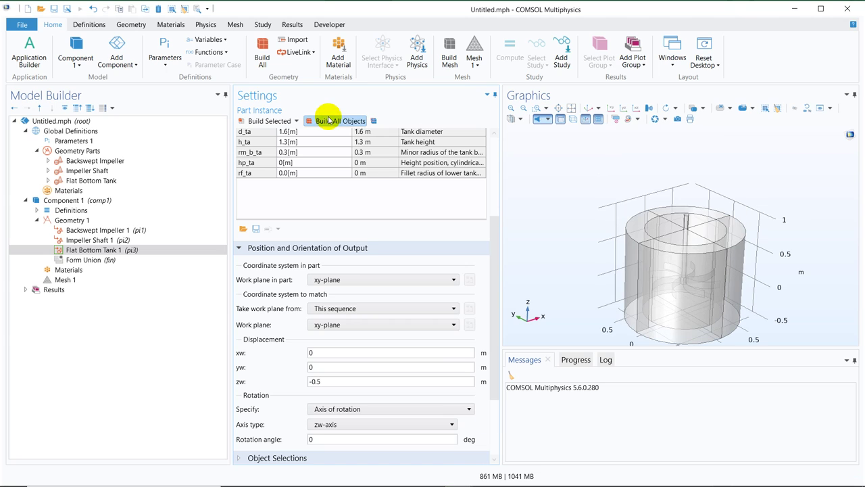
{"action": "mouse_move", "coordinate": [728, 184]}
{"action": "left_mouse_down"}
{"action": "mouse_move", "coordinate": [696, 170]}
{"action": "mouse_move", "coordinate": [711, 166]}
{"action": "mouse_move", "coordinate": [719, 183]}
{"action": "left_mouse_up"}
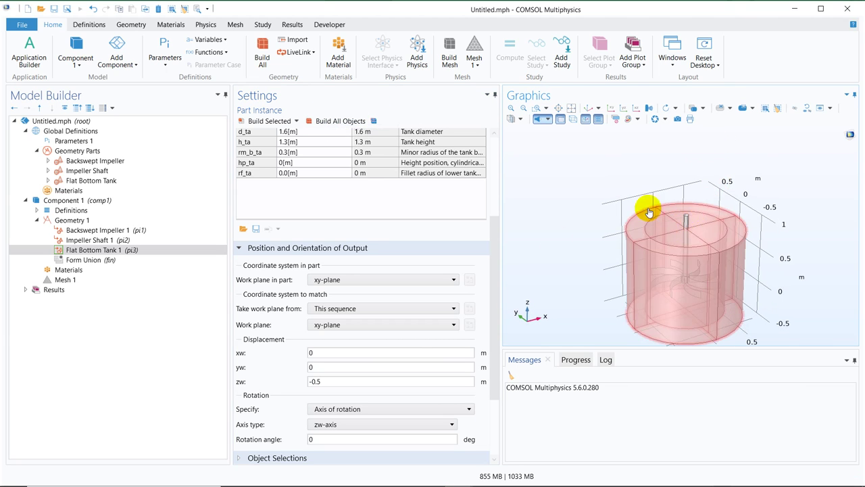
{"action": "left_click", "coordinate": [332, 381]}
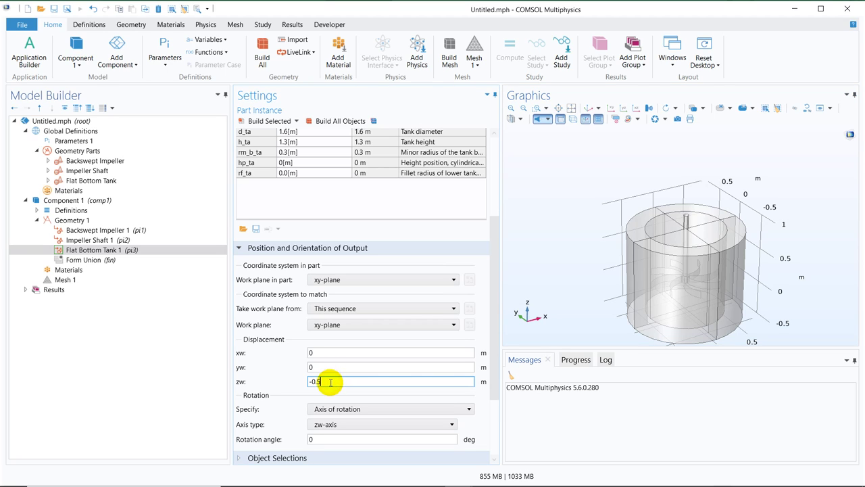
{"action": "left_click", "coordinate": [325, 121]}
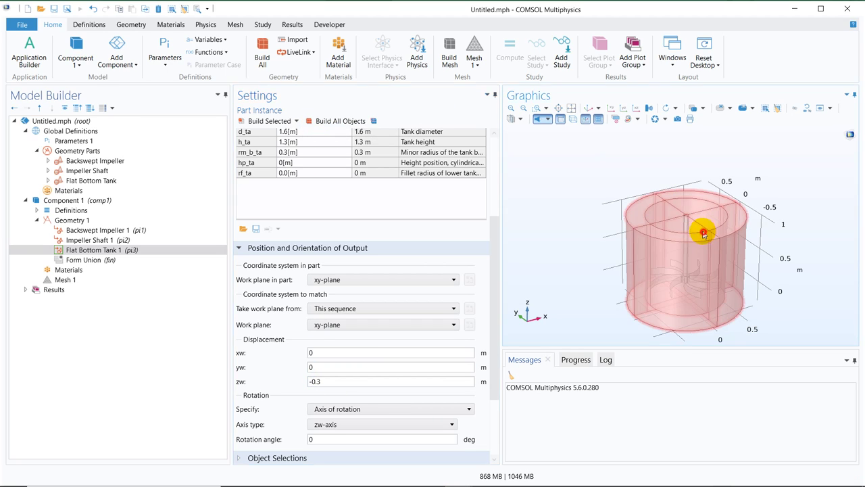
{"action": "left_click_drag", "start_coordinate": [698, 227], "coordinate": [647, 212]}
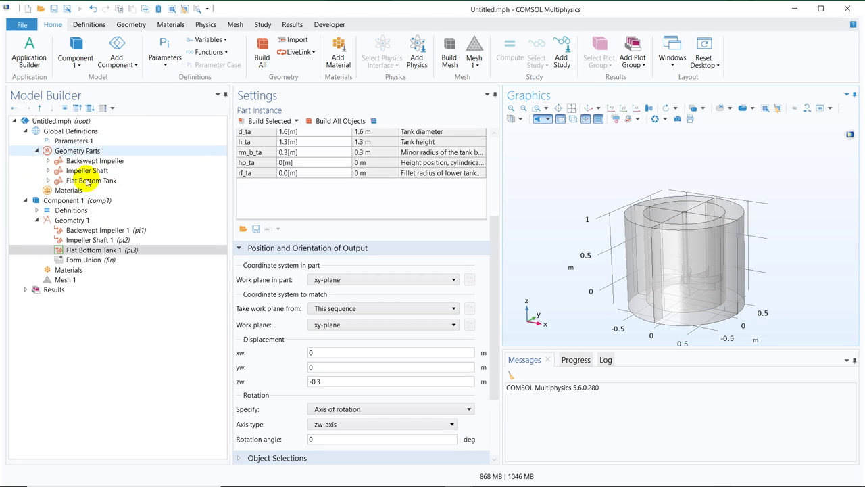
Add a Moving Mesh Rotating Domain under the component's Definitions.
{"action": "left_click", "coordinate": [80, 210]}
{"action": "right_click", "coordinate": [80, 210]}
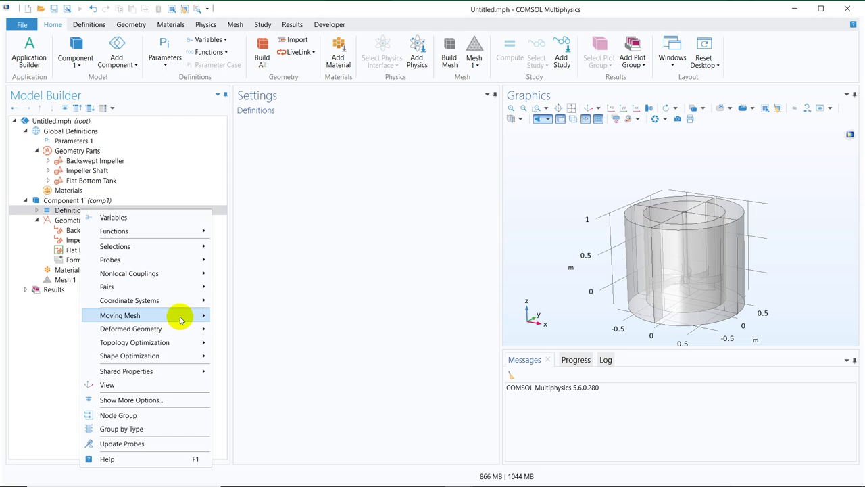
{"action": "mouse_move", "coordinate": [181, 318]}
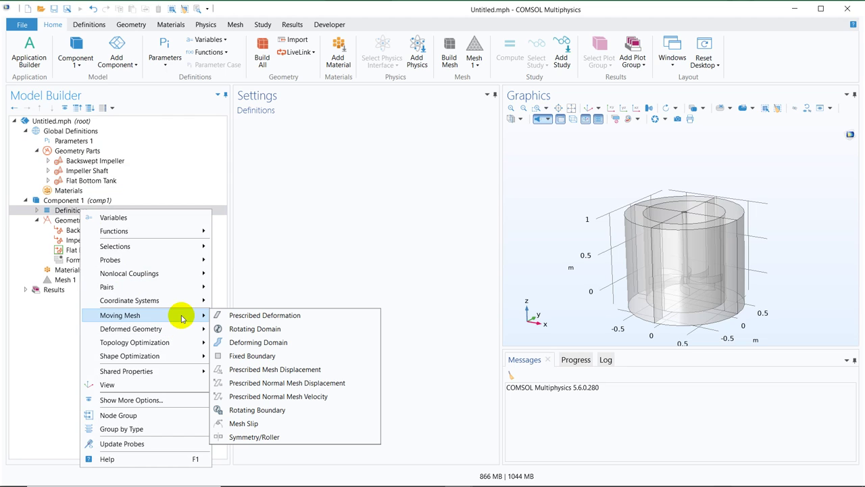
{"action": "left_click", "coordinate": [301, 337]}
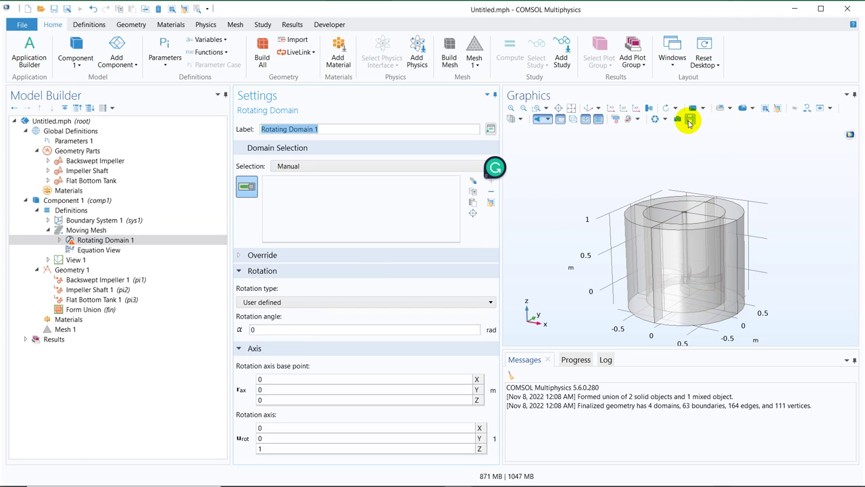
Hide the outer tank domain to expose the inner impeller domains.
{"action": "left_click", "coordinate": [797, 111]}
{"action": "left_click", "coordinate": [714, 232]}
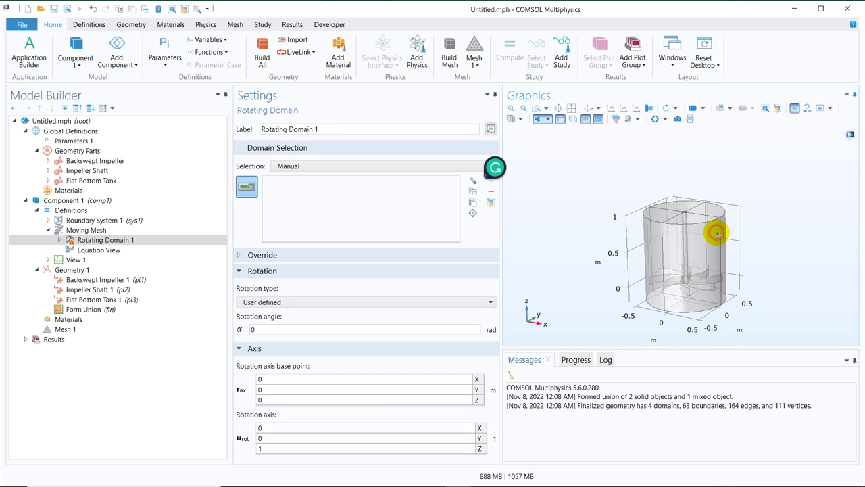
{"action": "left_click", "coordinate": [706, 236]}
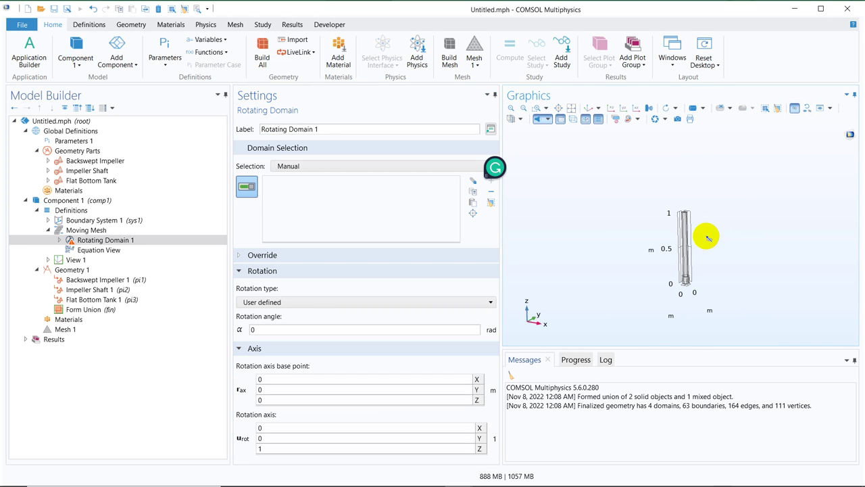
Reset hiding so the full transparent tank shows again, and orbit around it.
{"action": "left_click", "coordinate": [806, 110]}
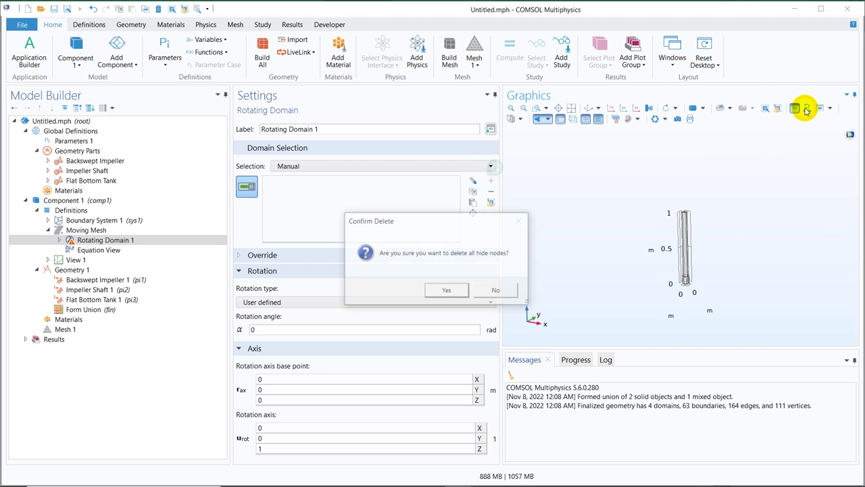
{"action": "left_click", "coordinate": [448, 291]}
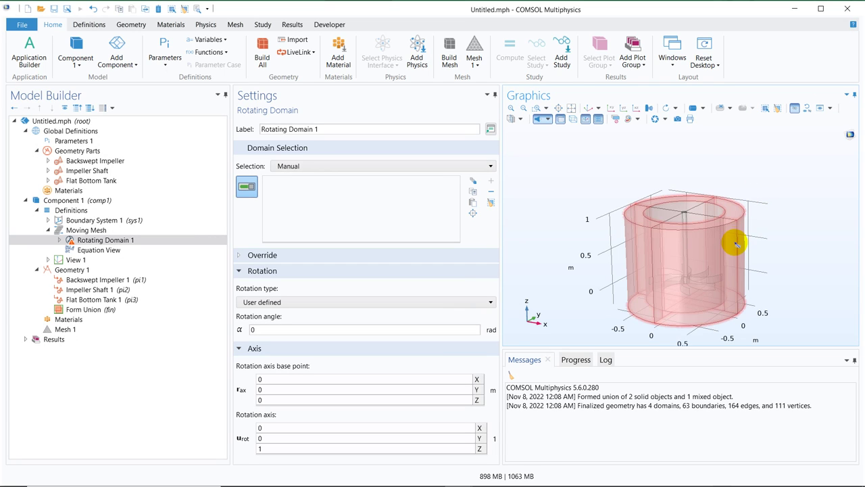
{"action": "left_click_drag", "start_coordinate": [735, 242], "coordinate": [736, 244]}
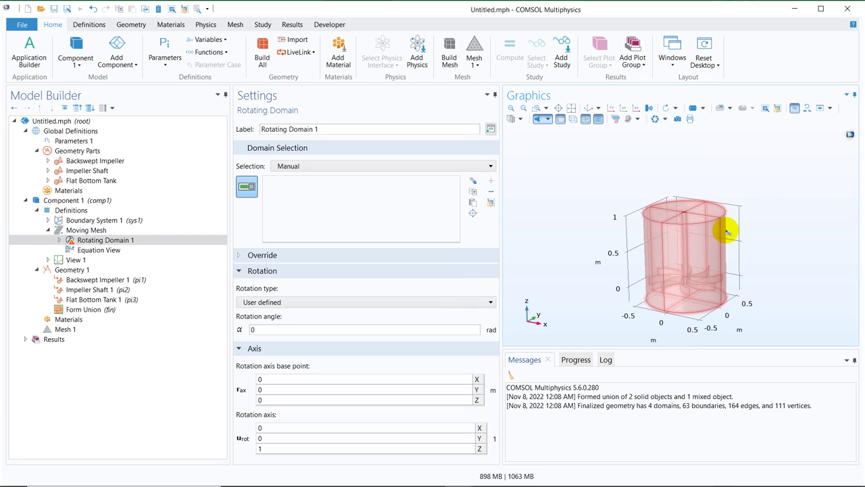
{"action": "left_click_drag", "start_coordinate": [725, 225], "coordinate": [724, 226]}
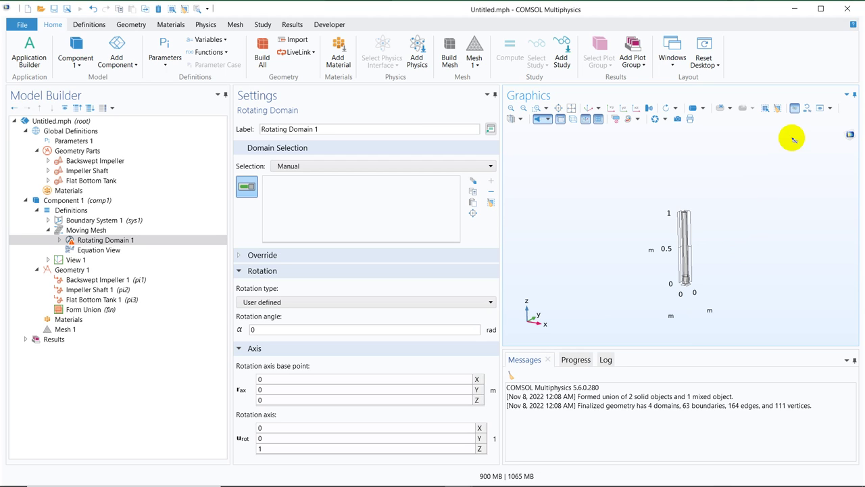
{"action": "left_click", "coordinate": [807, 111]}
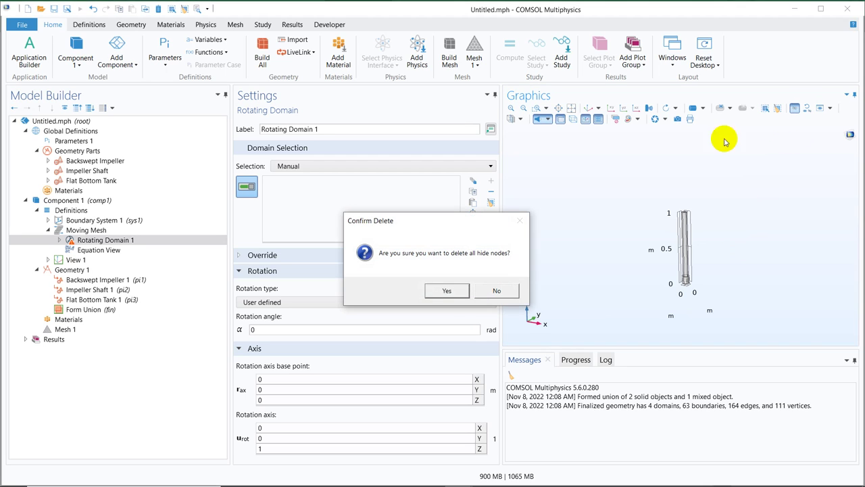
{"action": "left_click", "coordinate": [448, 291]}
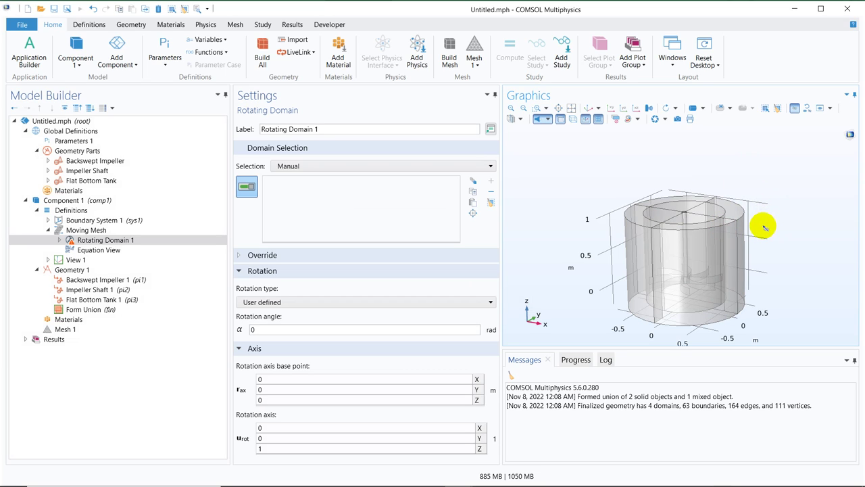
{"action": "left_click_drag", "start_coordinate": [763, 228], "coordinate": [762, 226]}
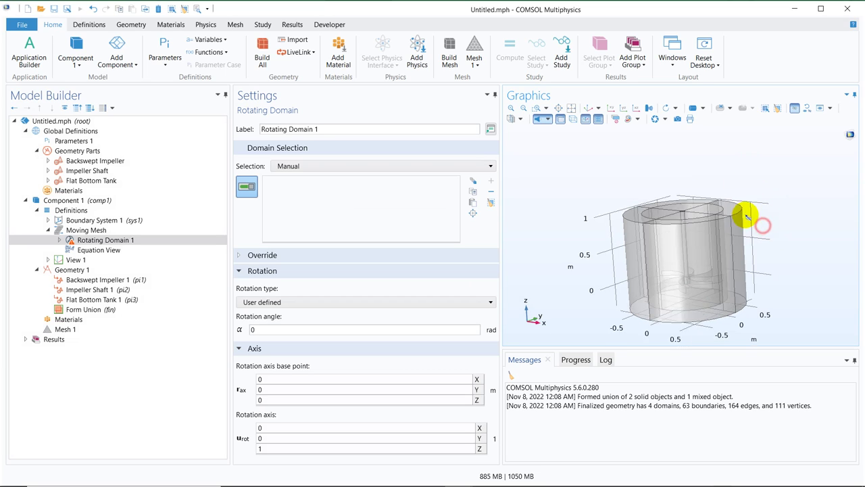
Disable the Flat Bottom Tank 1 part.
{"action": "left_click", "coordinate": [124, 303]}
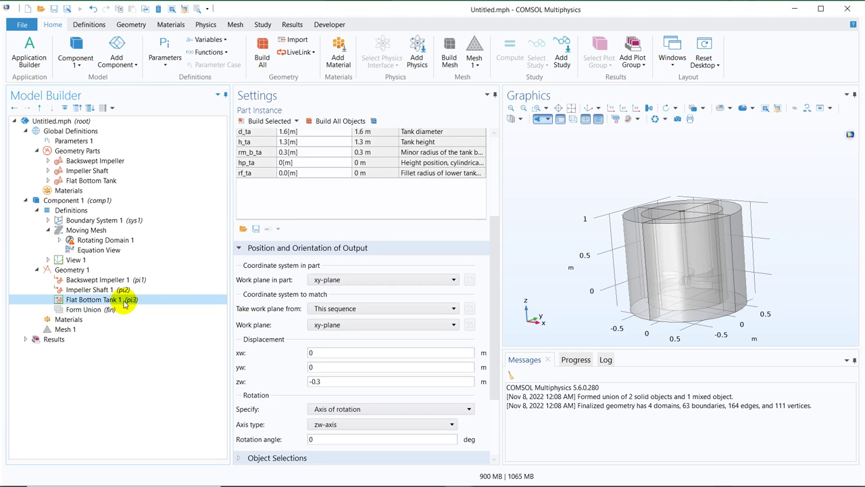
{"action": "right_click", "coordinate": [124, 304]}
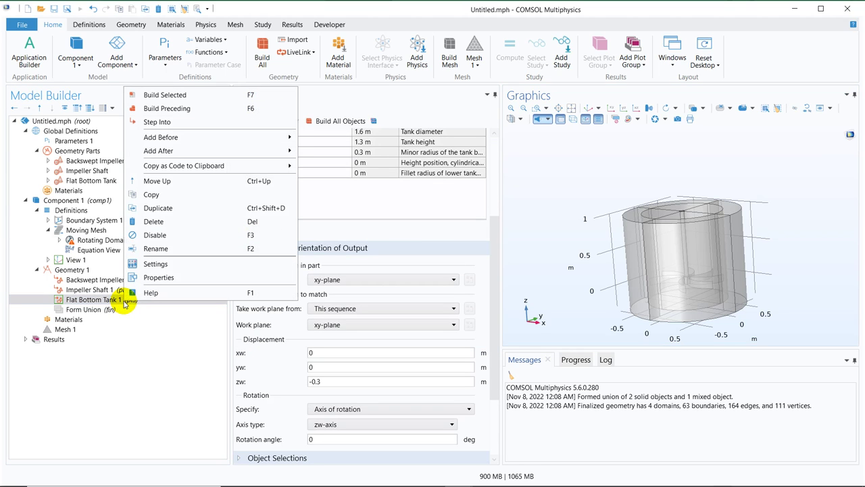
{"action": "left_click", "coordinate": [182, 241]}
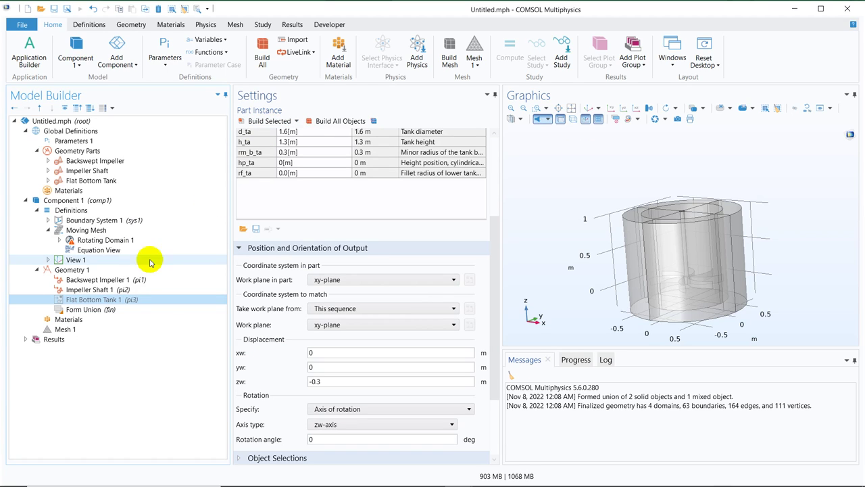
Rebuild from Impeller Shaft 1 so only impeller and shaft remain, then select Rotating Domain 1.
{"action": "left_click", "coordinate": [135, 290]}
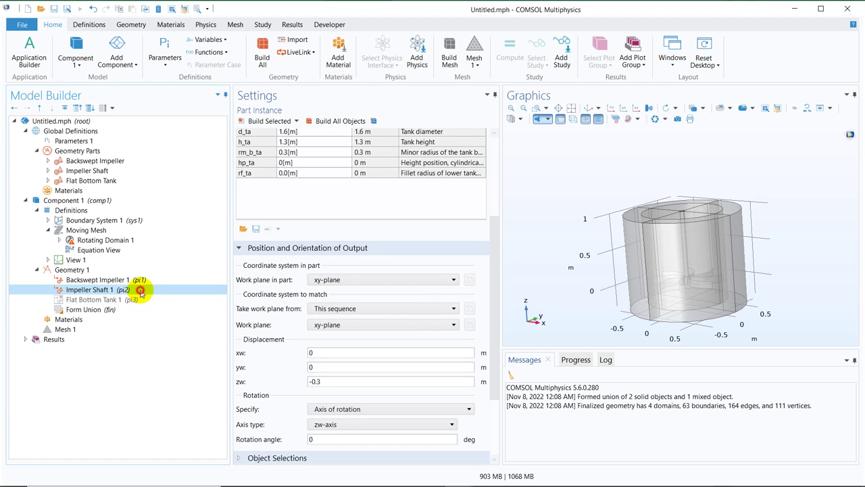
{"action": "left_click", "coordinate": [270, 122]}
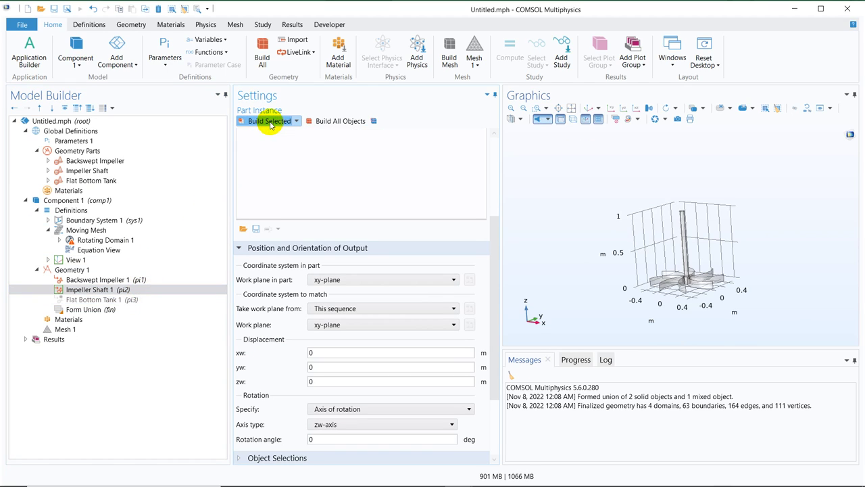
{"action": "left_click", "coordinate": [100, 240]}
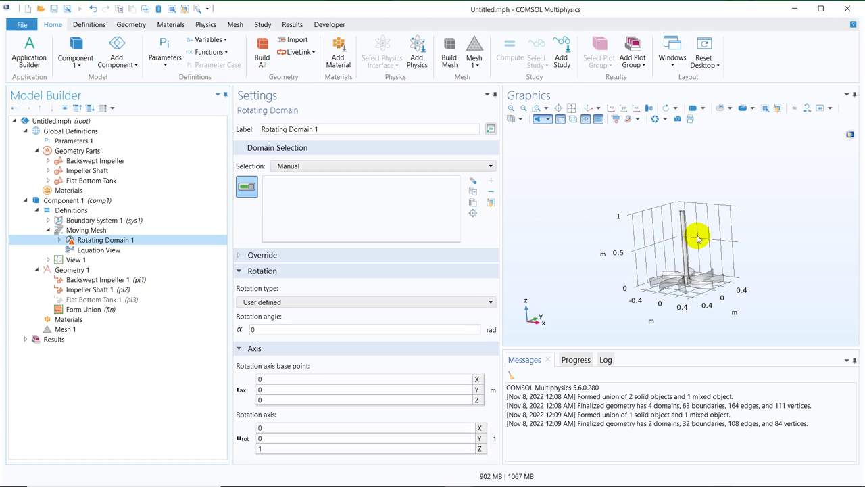
Add the shaft domain to Rotating Domain 1 and zoom in on the impeller and shaft.
{"action": "left_click", "coordinate": [685, 235]}
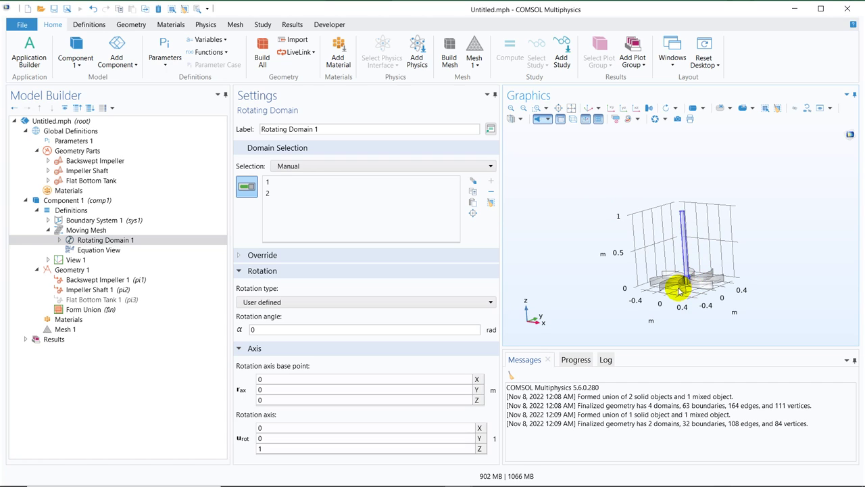
{"action": "left_click", "coordinate": [535, 108]}
{"action": "left_click_drag", "start_coordinate": [641, 178], "coordinate": [755, 330]}
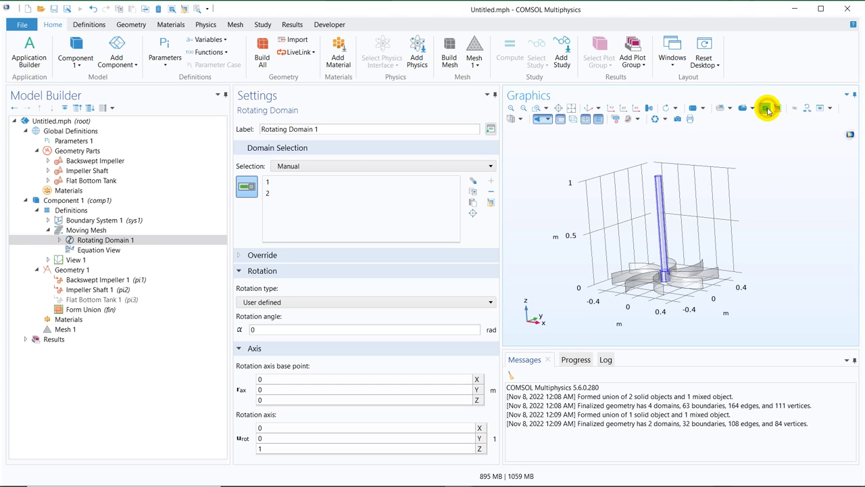
{"action": "left_click_drag", "start_coordinate": [716, 287], "coordinate": [689, 289]}
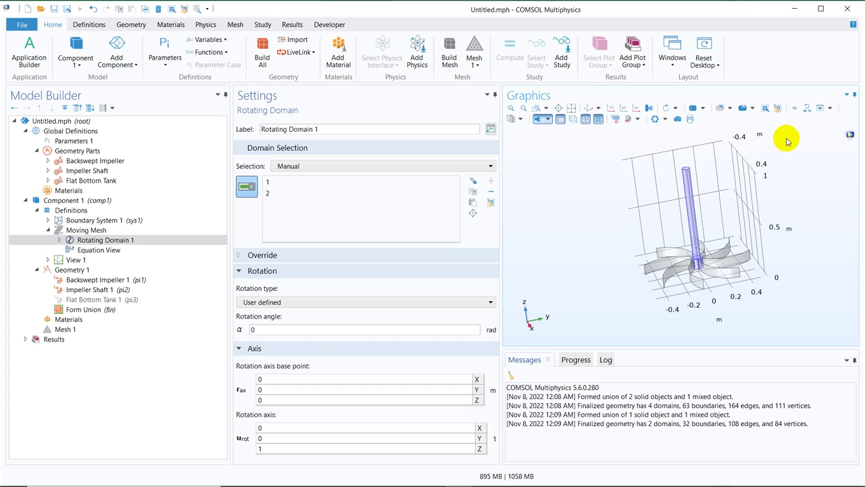
Reset hiding, add the impeller domain as well, and orbit to check the blades.
{"action": "left_click", "coordinate": [805, 108]}
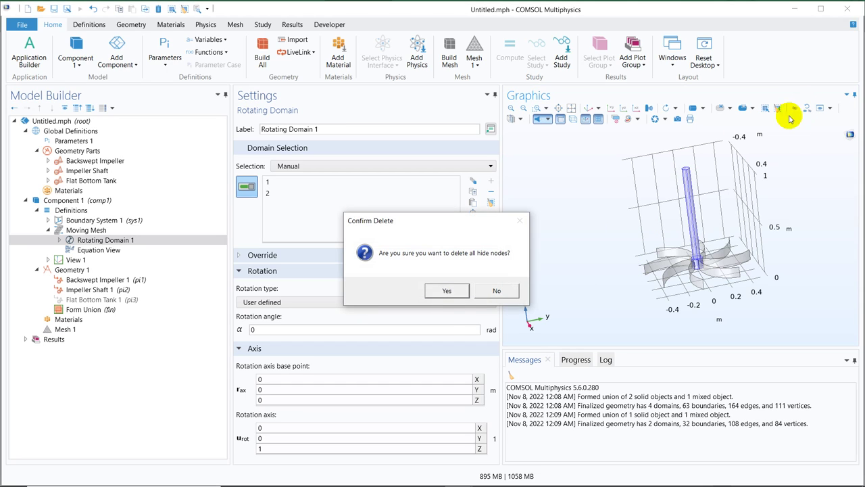
{"action": "left_click", "coordinate": [449, 290]}
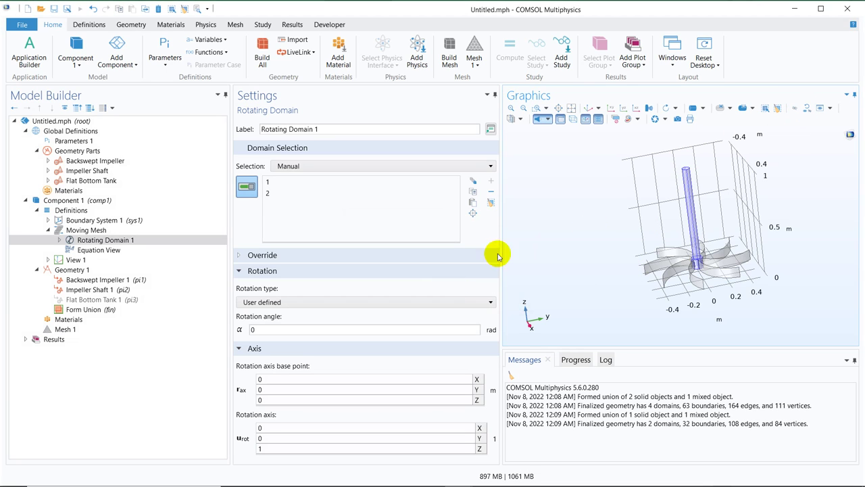
{"action": "left_click_drag", "start_coordinate": [696, 281], "coordinate": [696, 200]}
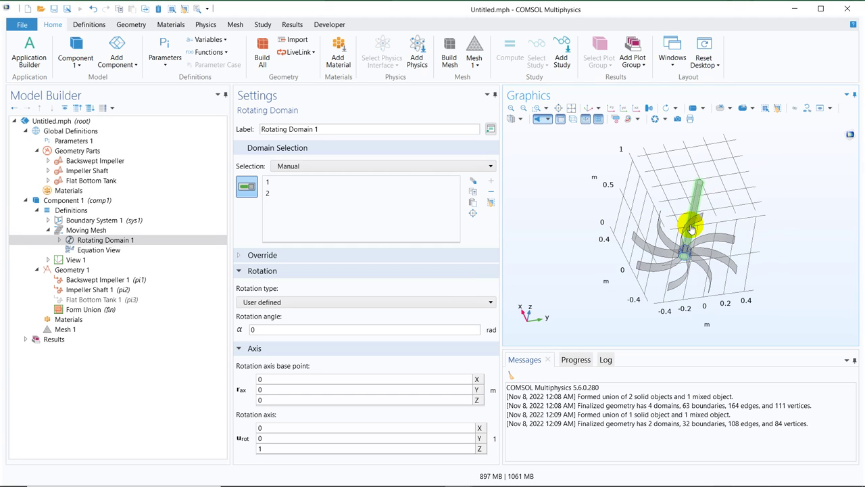
{"action": "left_click", "coordinate": [698, 221]}
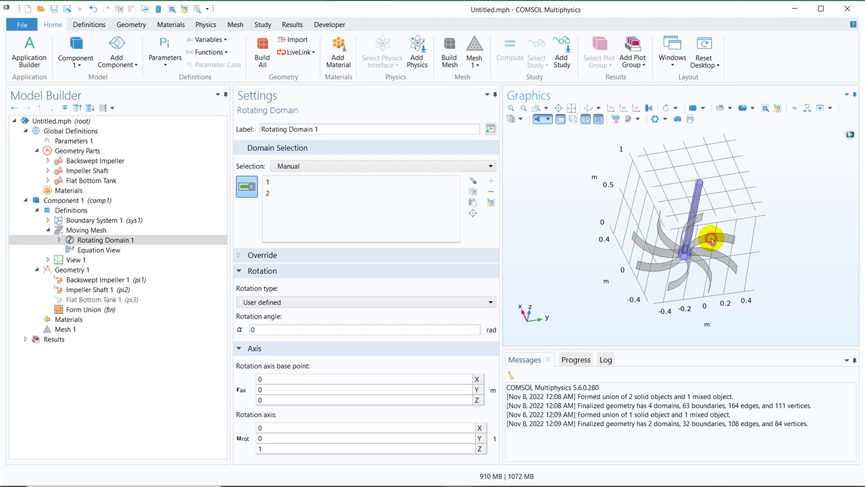
{"action": "left_click_drag", "start_coordinate": [753, 241], "coordinate": [655, 274]}
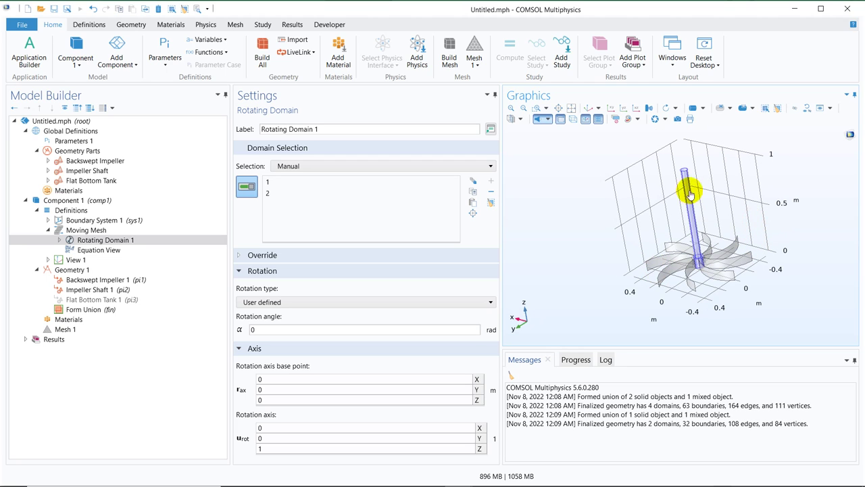
{"action": "left_click_drag", "start_coordinate": [764, 217], "coordinate": [755, 248]}
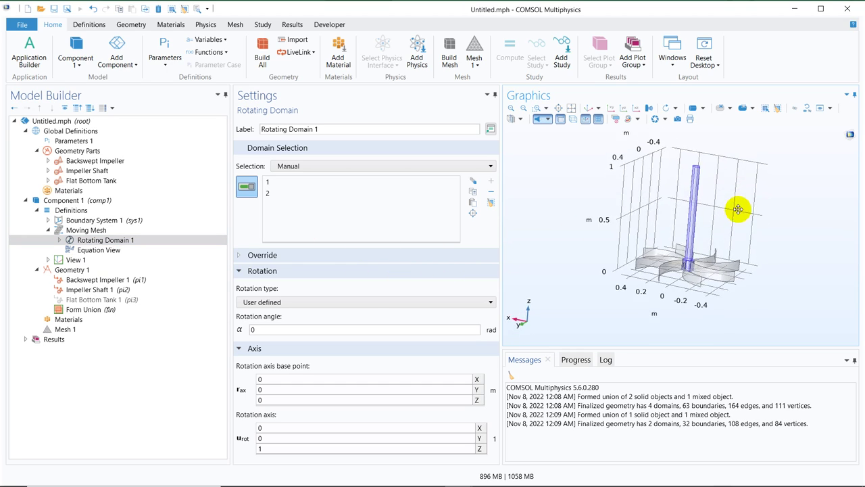
{"action": "left_click_drag", "start_coordinate": [738, 209], "coordinate": [740, 208]}
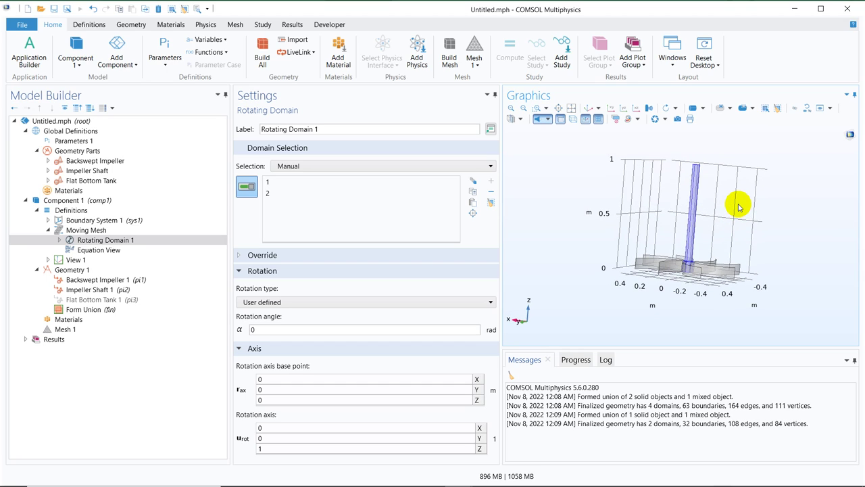
Re-enable Flat Bottom Tank 1 and rebuild Geometry 1 to 4 domains and 63 boundaries.
{"action": "left_click", "coordinate": [94, 299]}
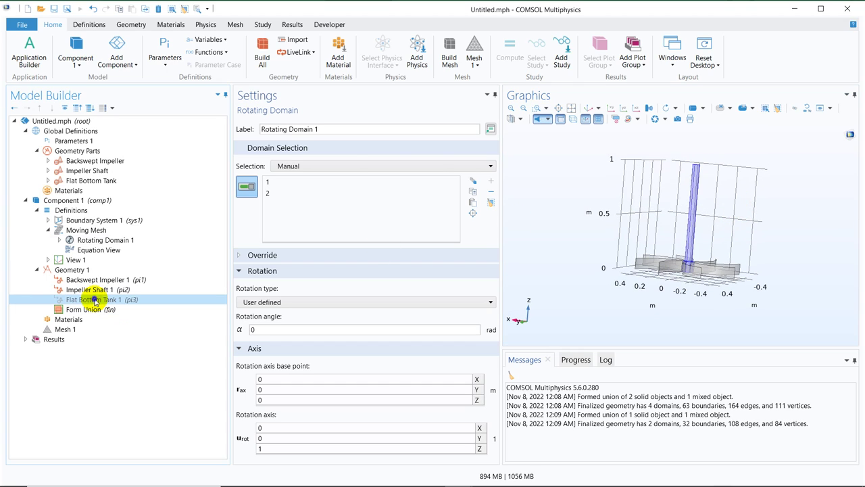
{"action": "right_click", "coordinate": [94, 300]}
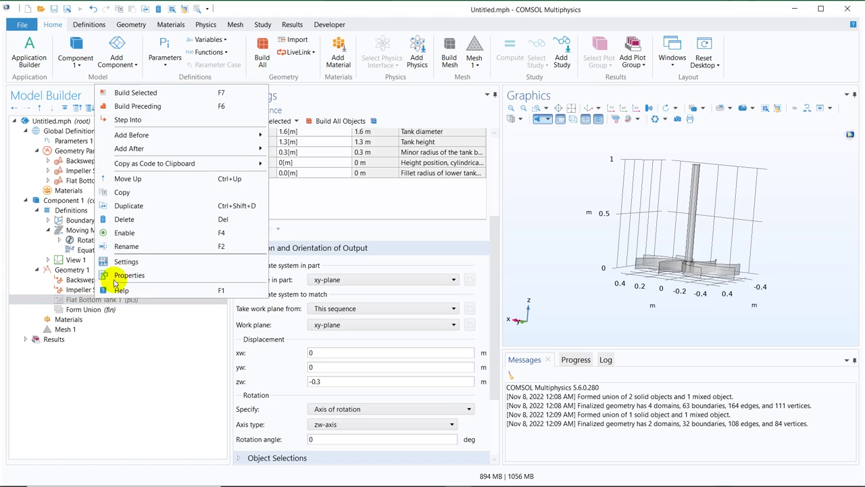
{"action": "left_click", "coordinate": [155, 235]}
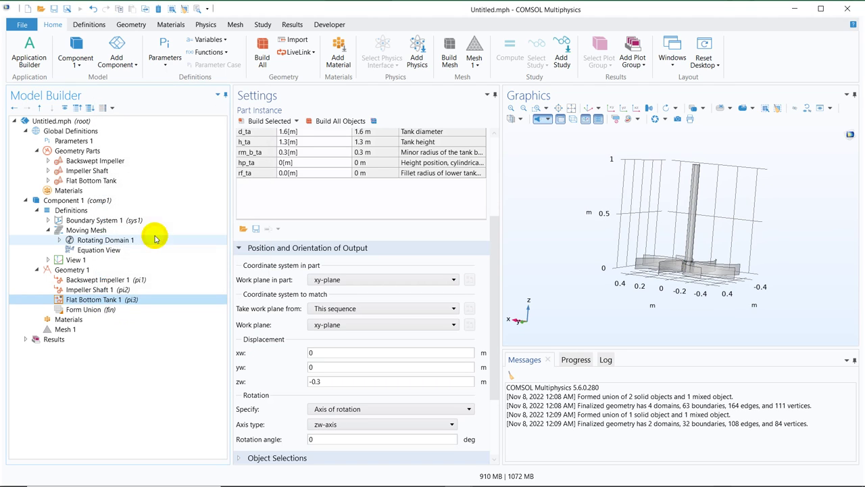
{"action": "left_click", "coordinate": [86, 271]}
{"action": "left_click", "coordinate": [259, 121]}
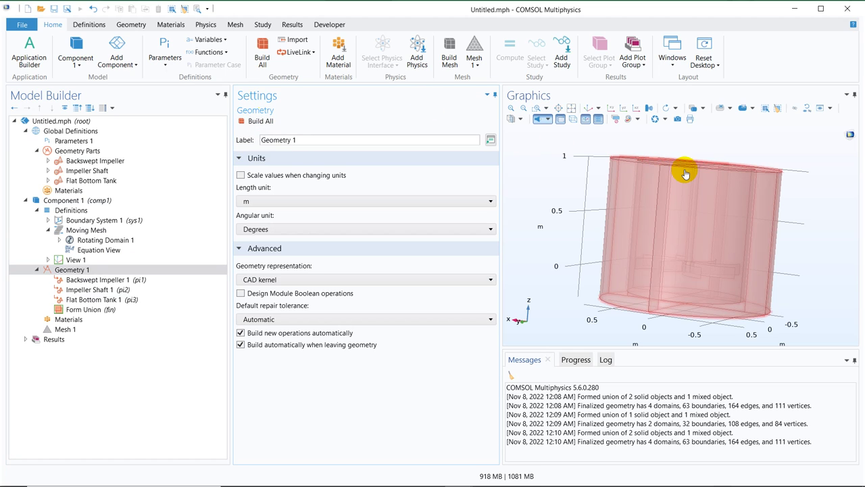
{"action": "left_click_drag", "start_coordinate": [782, 155], "coordinate": [760, 187]}
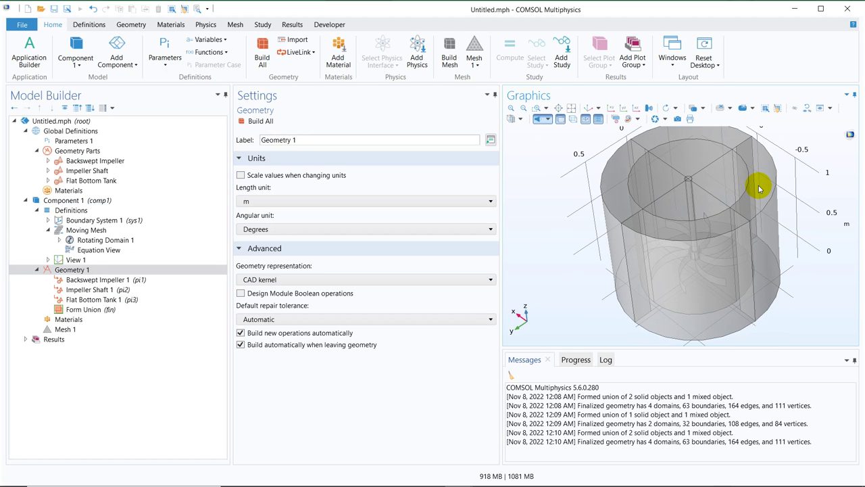